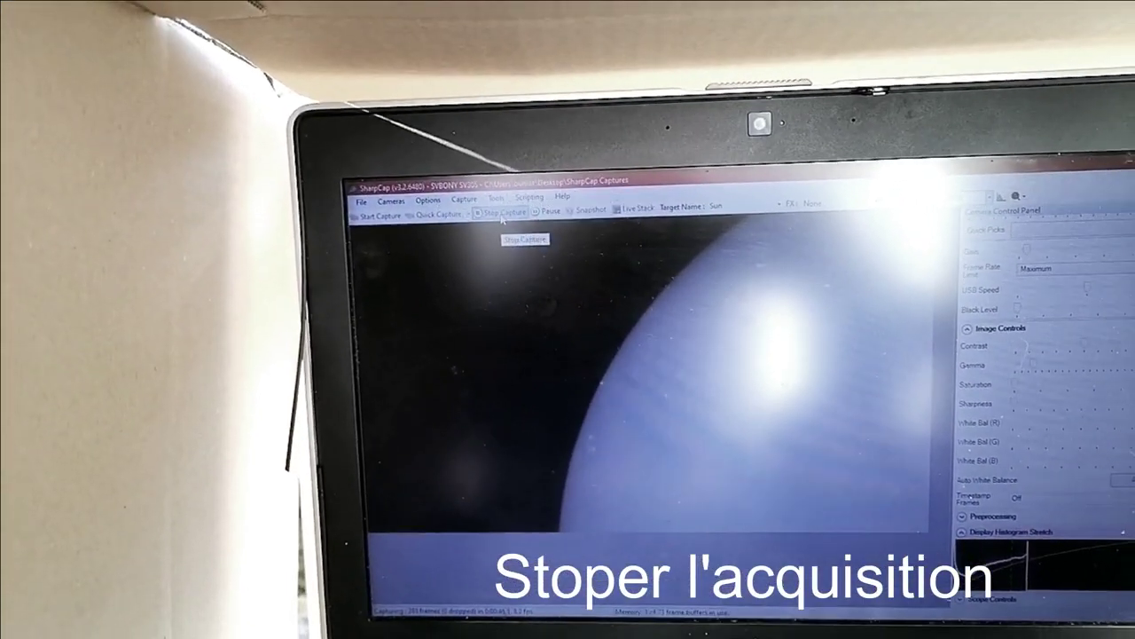
Stop the running capture of the Sun in SharpCap
left_click(502, 216)
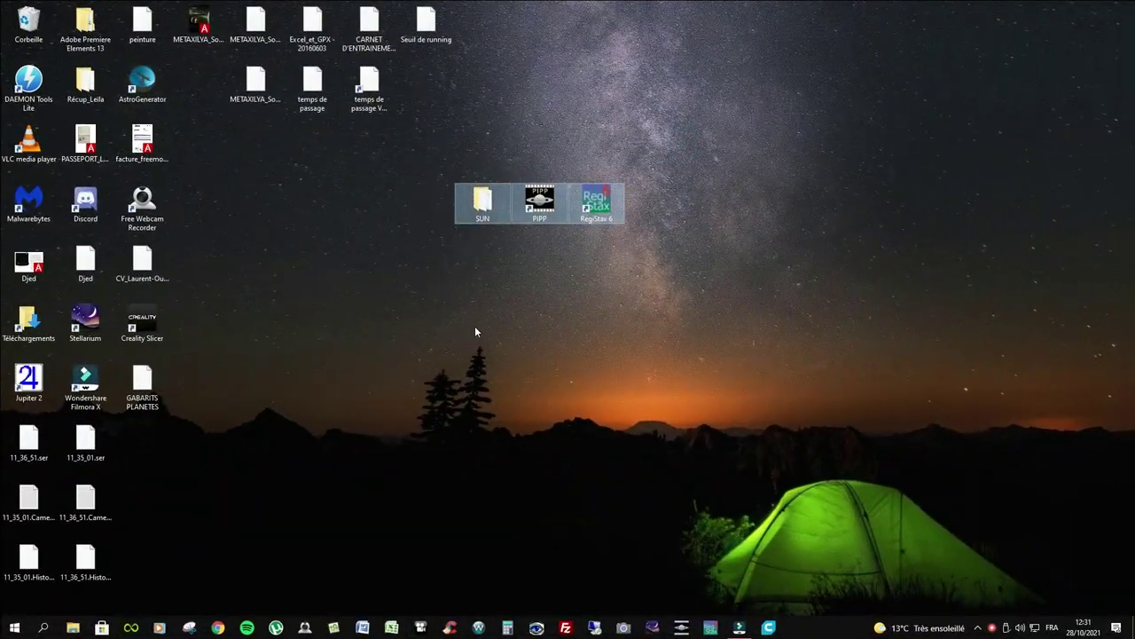
Switch to PIPP in a maximized window and add 11_40_47.ser from the SUN folder as source file, declining debayering
left_click(649, 318)
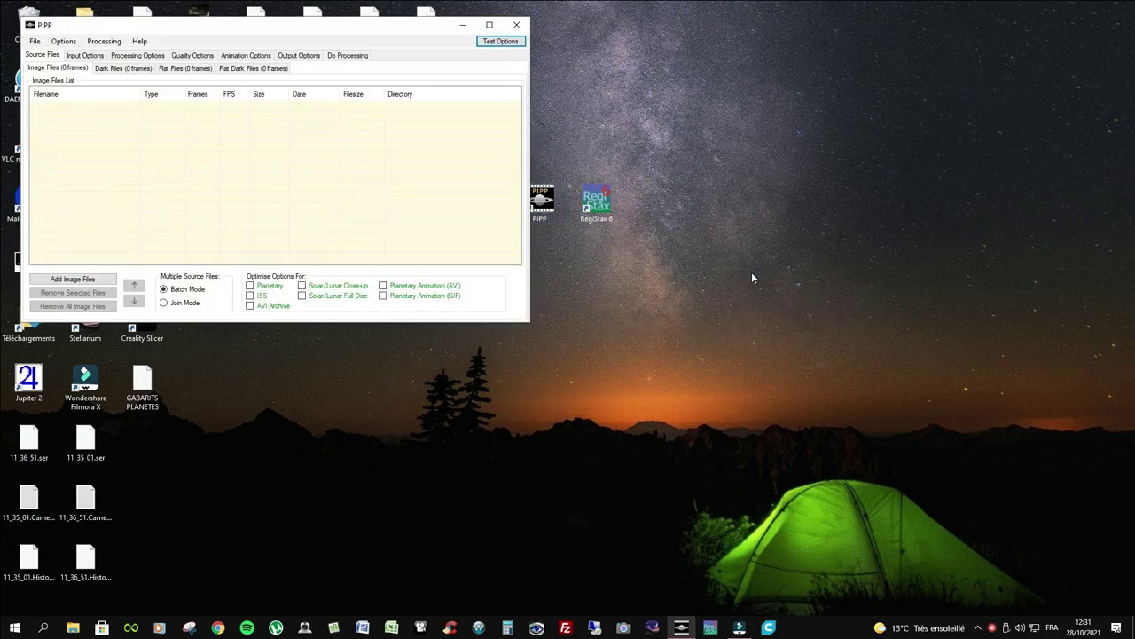
left_click(489, 25)
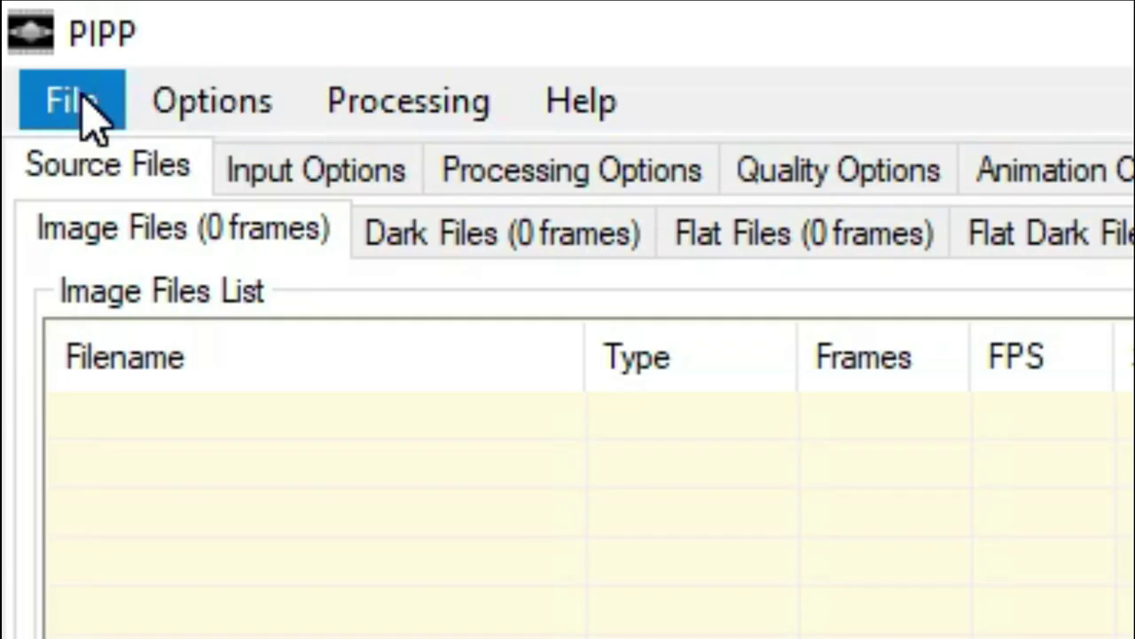
left_click(89, 111)
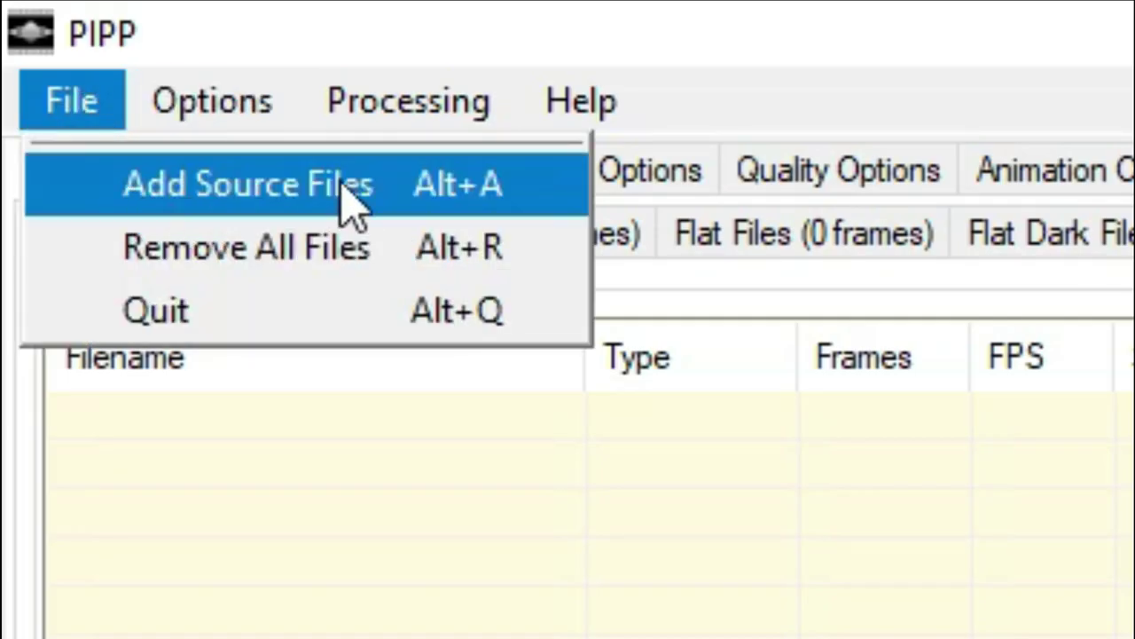
left_click(377, 184)
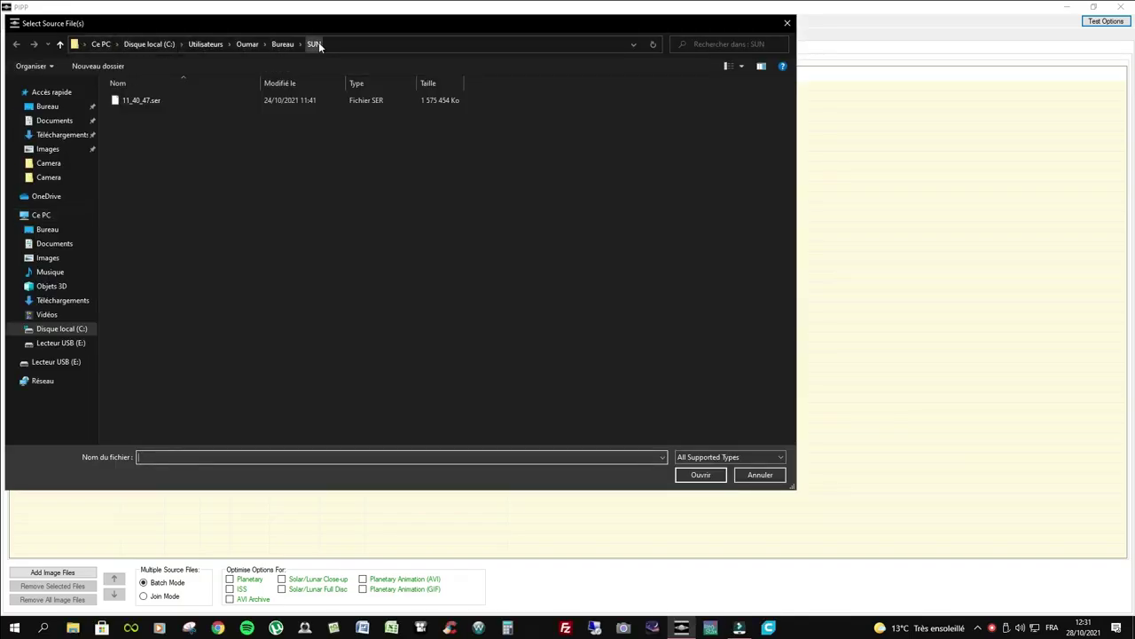
left_click(164, 101)
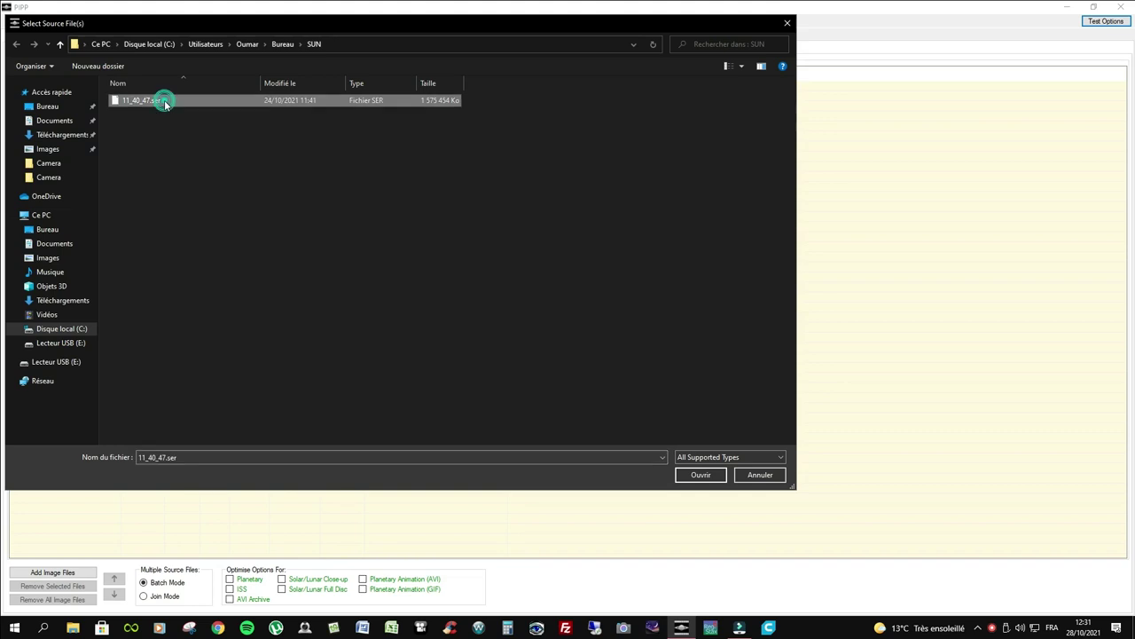
double_click(164, 102)
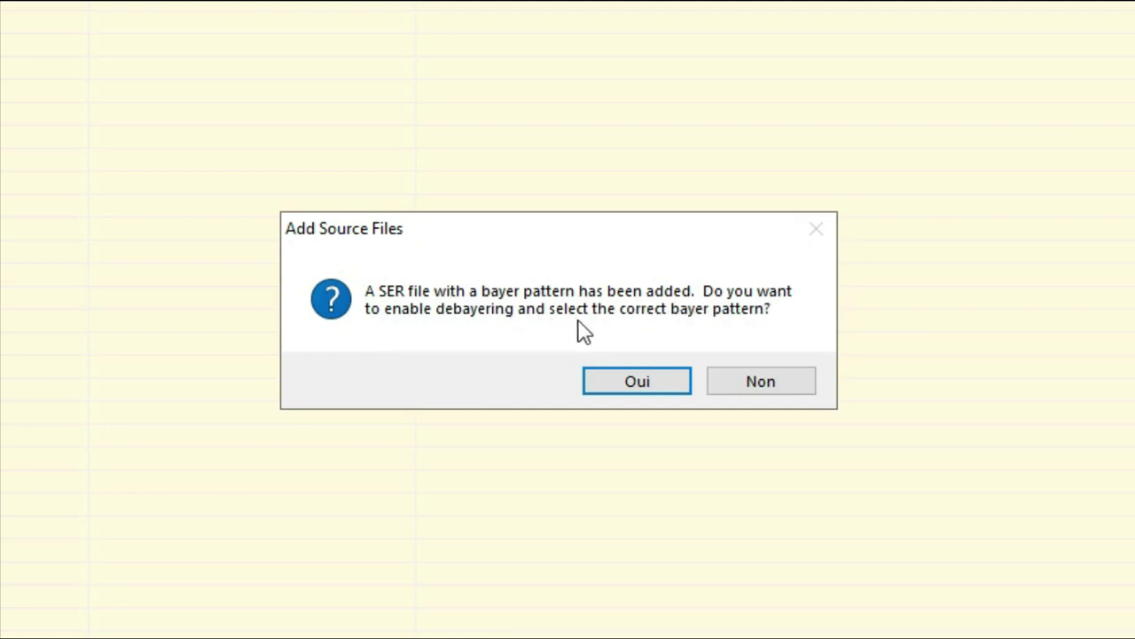
left_click(761, 381)
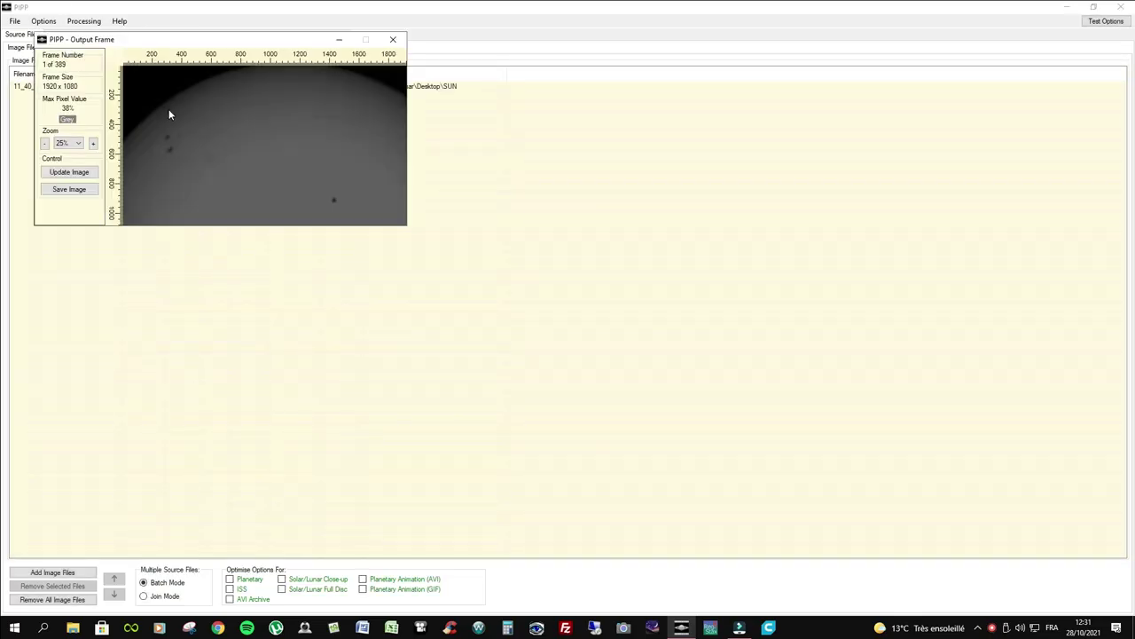
Enlarge the output frame preview to 50% zoom and reposition its window over the file list
left_click_drag(193, 40, 510, 182)
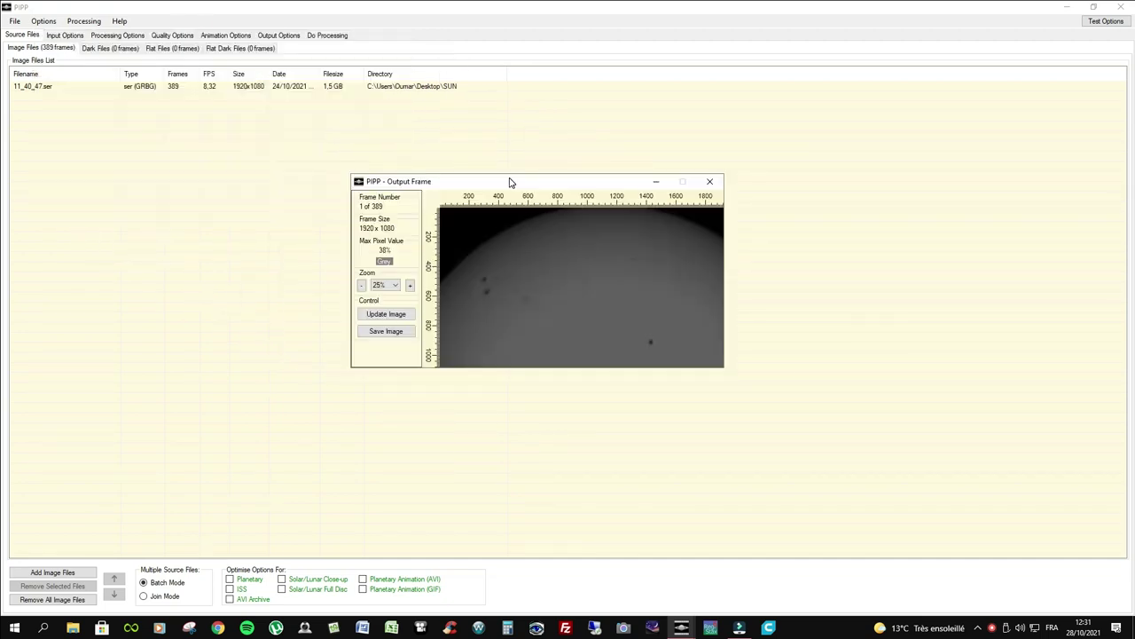
left_click(396, 285)
left_click(386, 320)
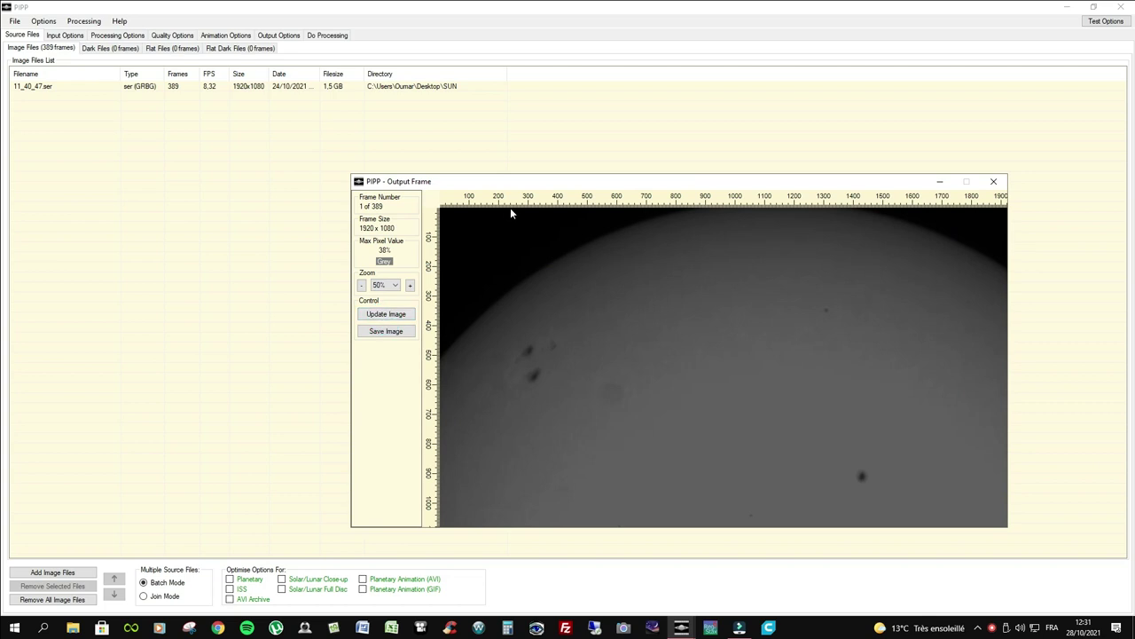
left_click_drag(512, 184, 415, 85)
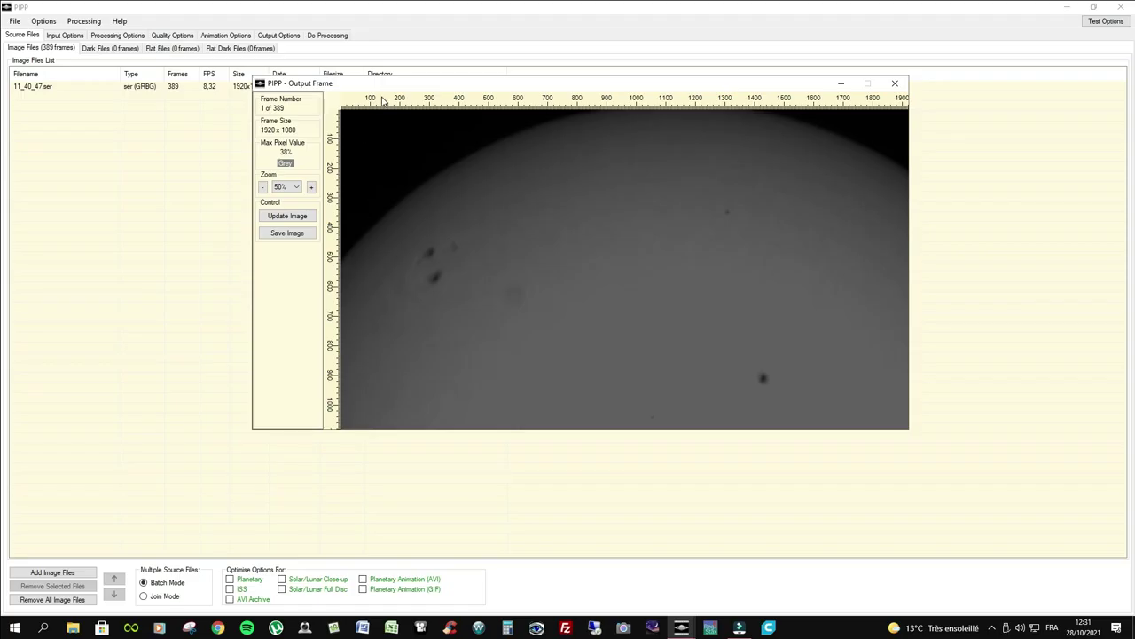
left_click_drag(385, 88, 421, 131)
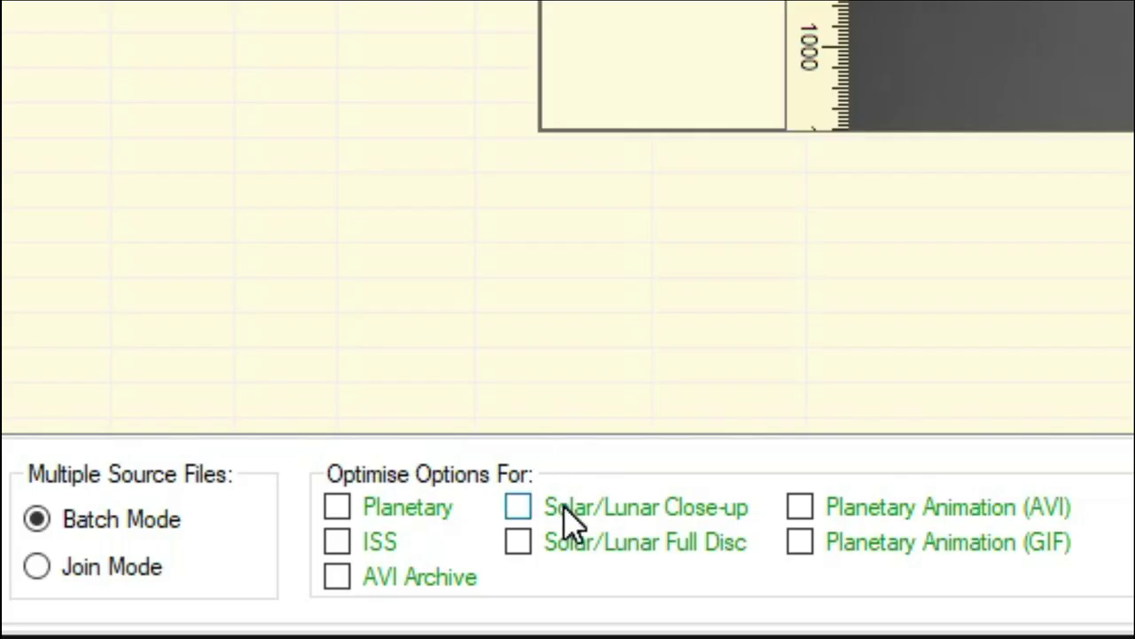
Optimise the options for Solar/Lunar Close-up, place the AFB box over the lower dark sunspot near the solar limb, and close the preview
left_click(526, 511)
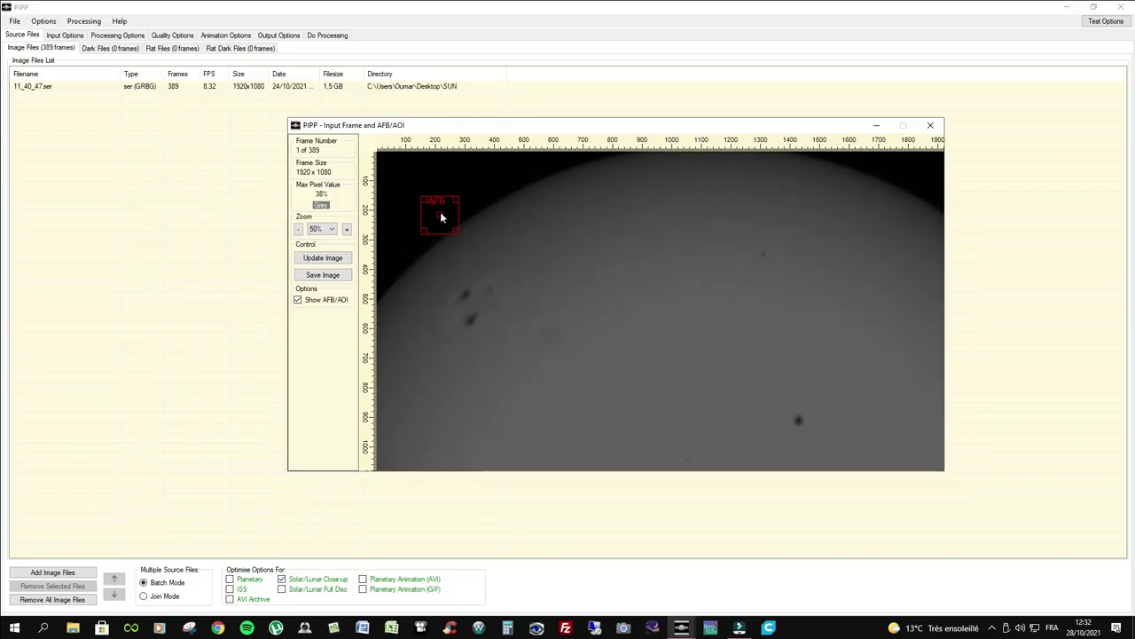
left_click_drag(441, 217, 442, 251)
left_click_drag(463, 325, 473, 316)
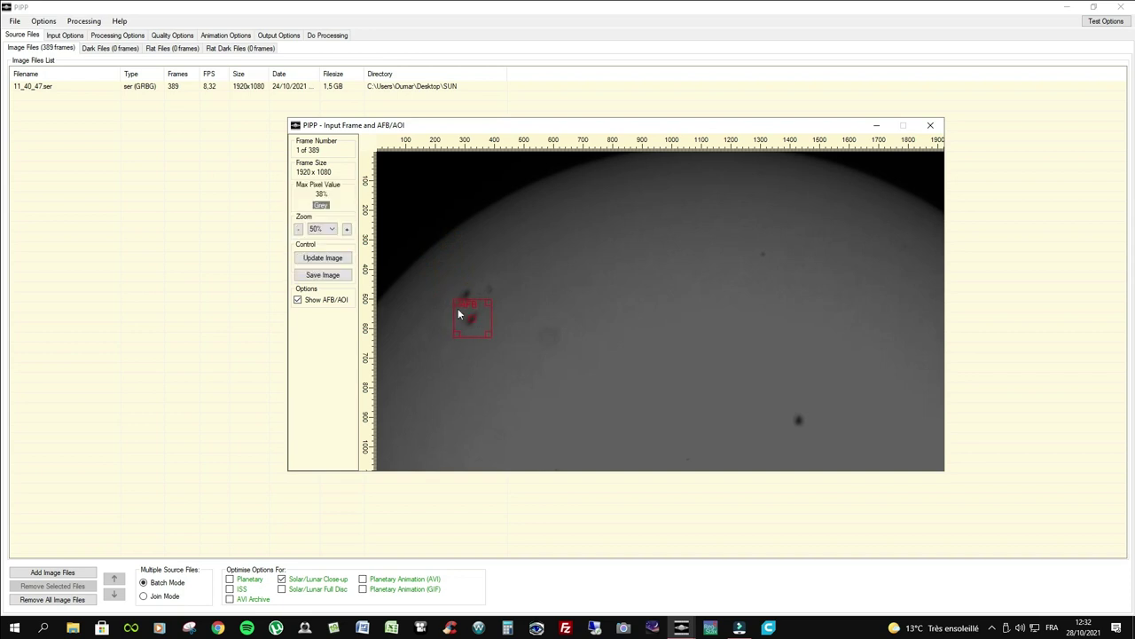
left_click(456, 303)
left_click(930, 126)
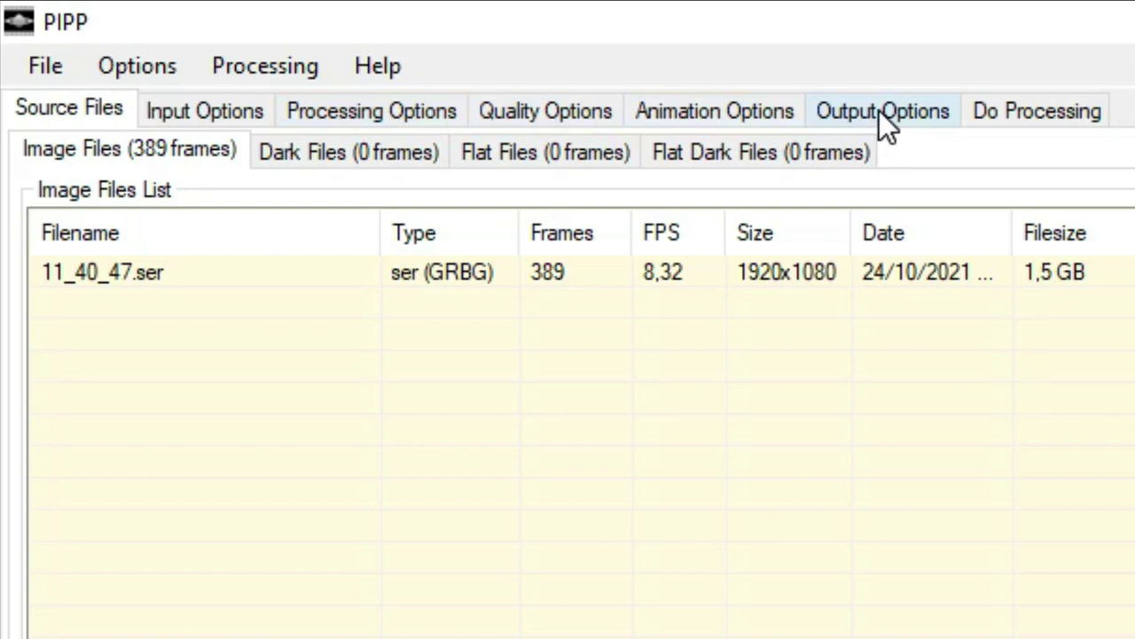
Select AVI as the output format and start processing the source file
left_click(879, 111)
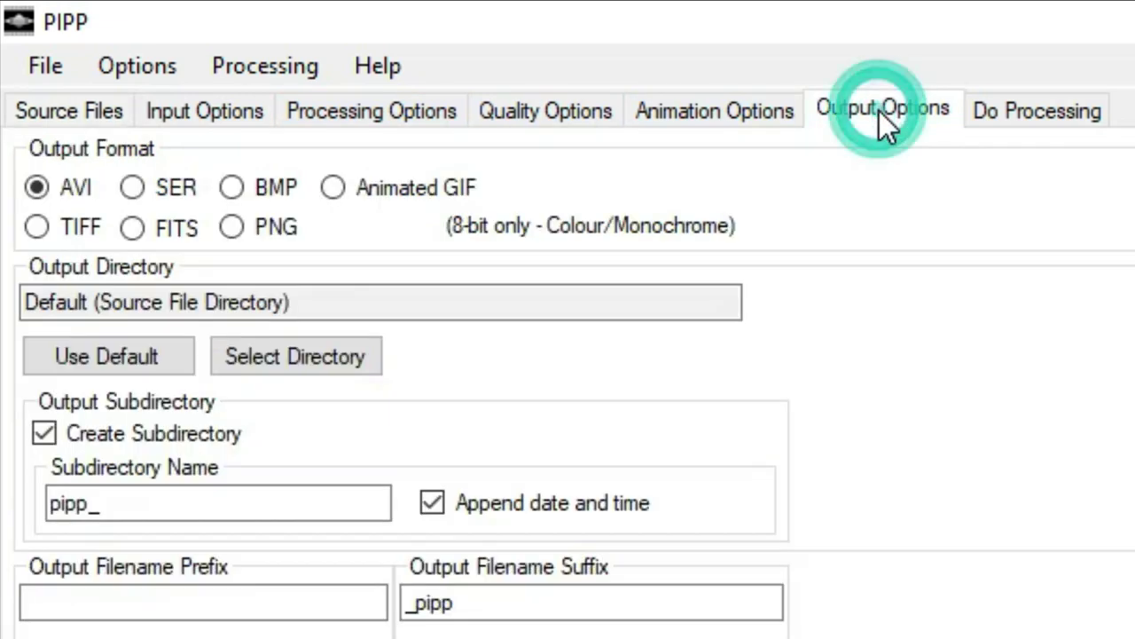
left_click(31, 182)
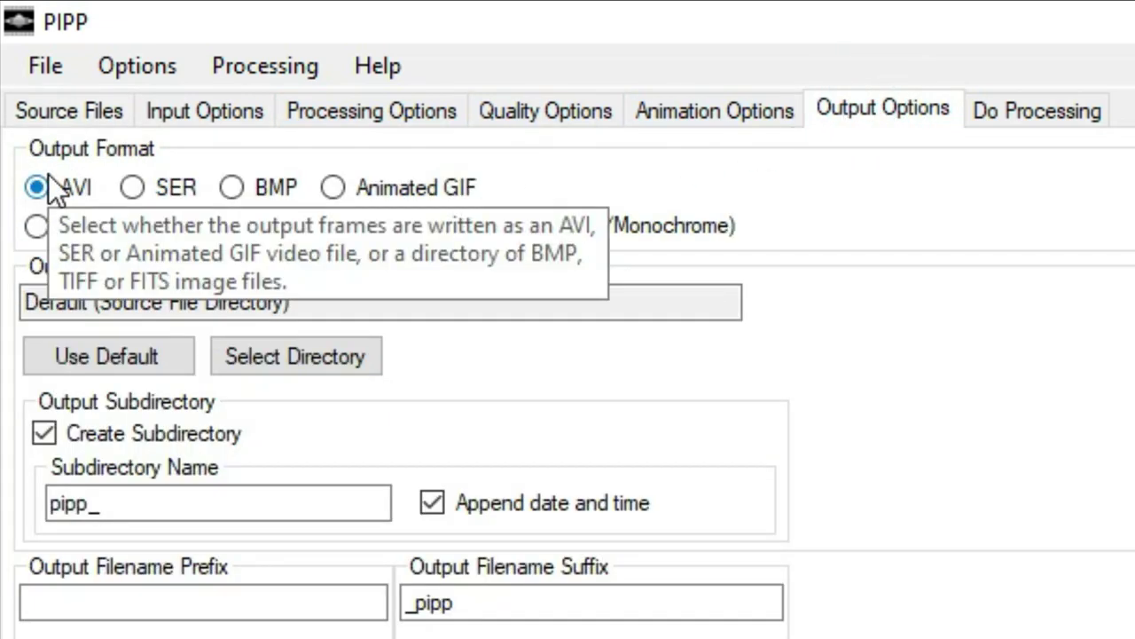
left_click(1024, 113)
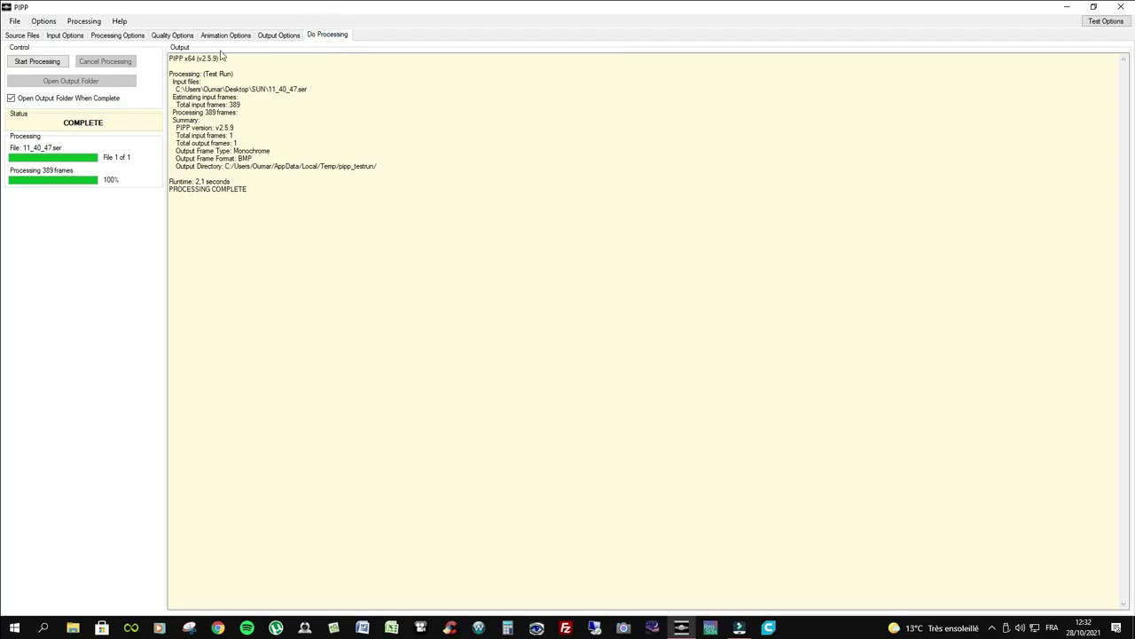
left_click(38, 61)
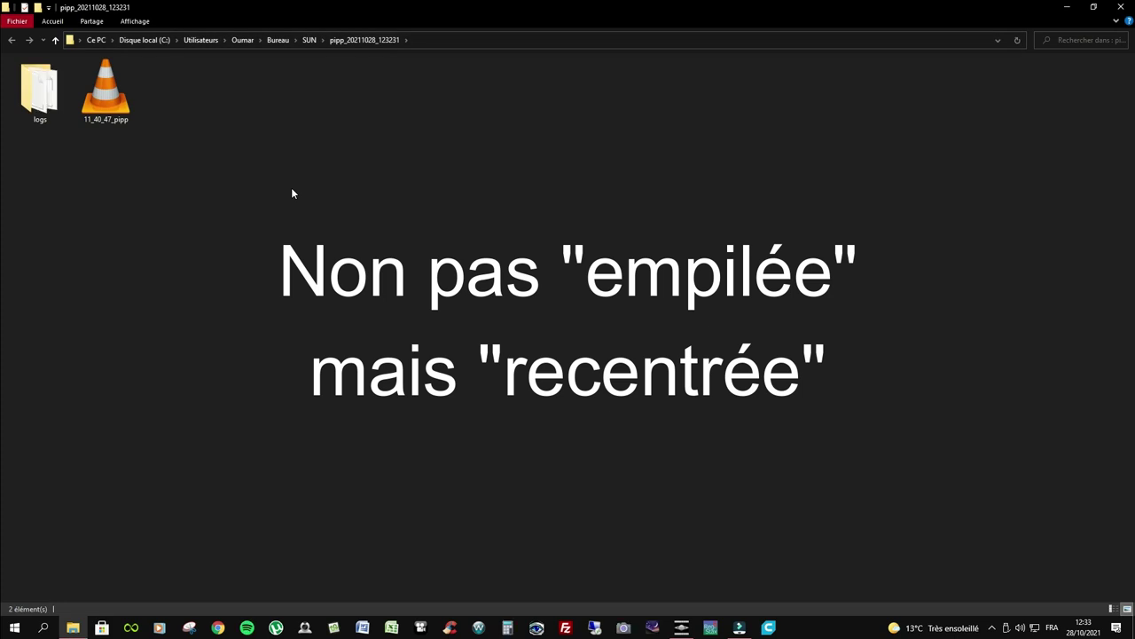
Play the processed video 11_40_47_pipp to check its recentring, and close the player, the output folder and PIPP
left_click(104, 96)
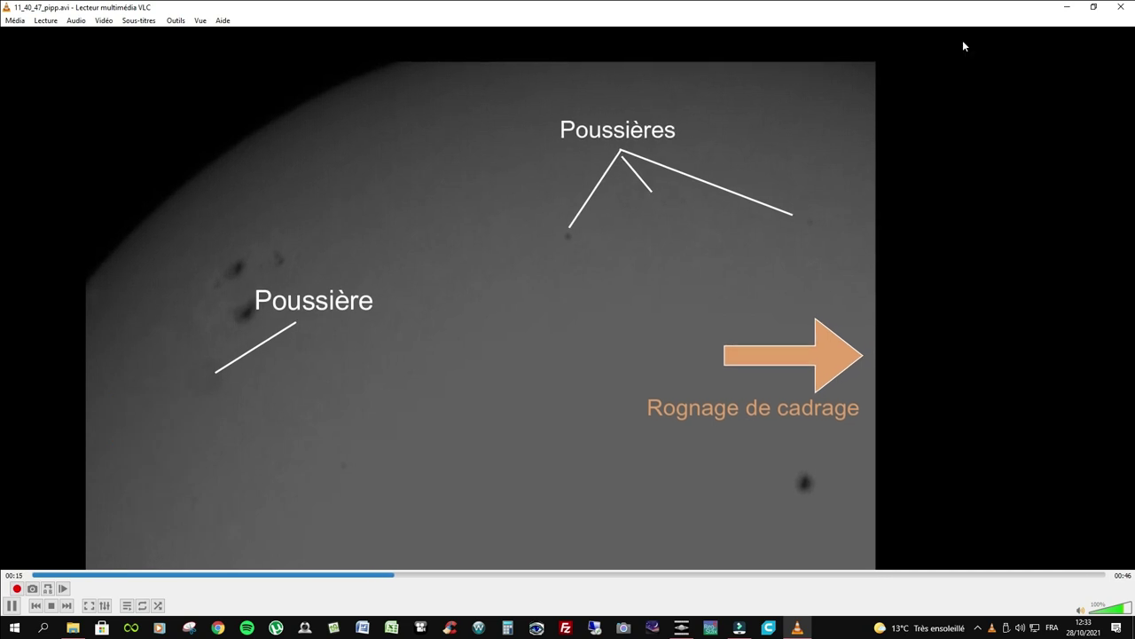
left_click(1123, 7)
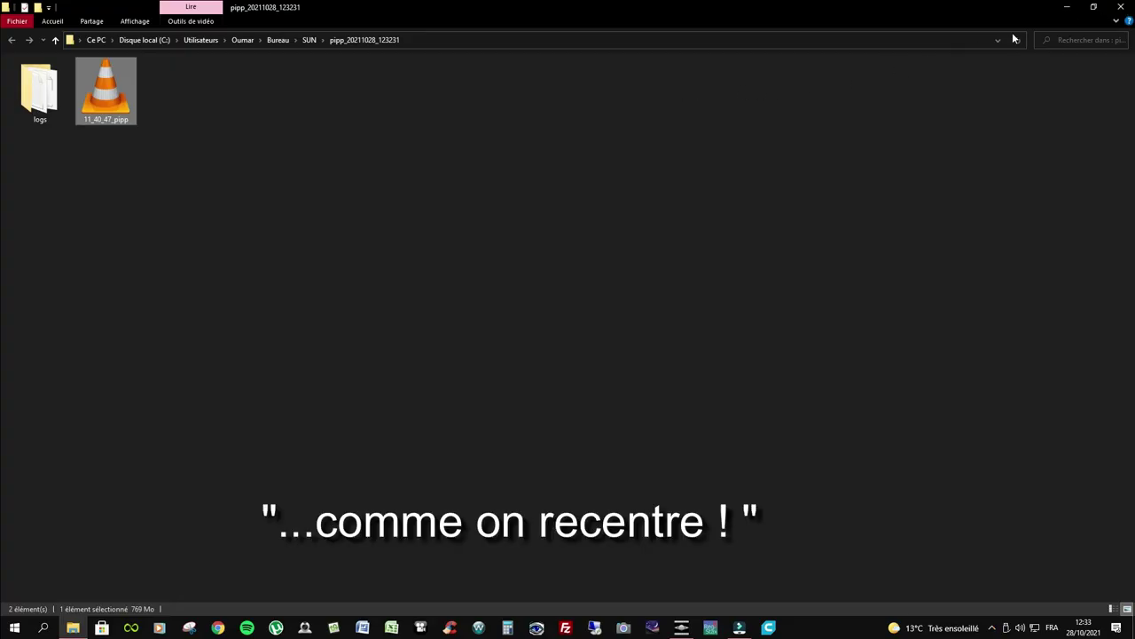
left_click(1121, 6)
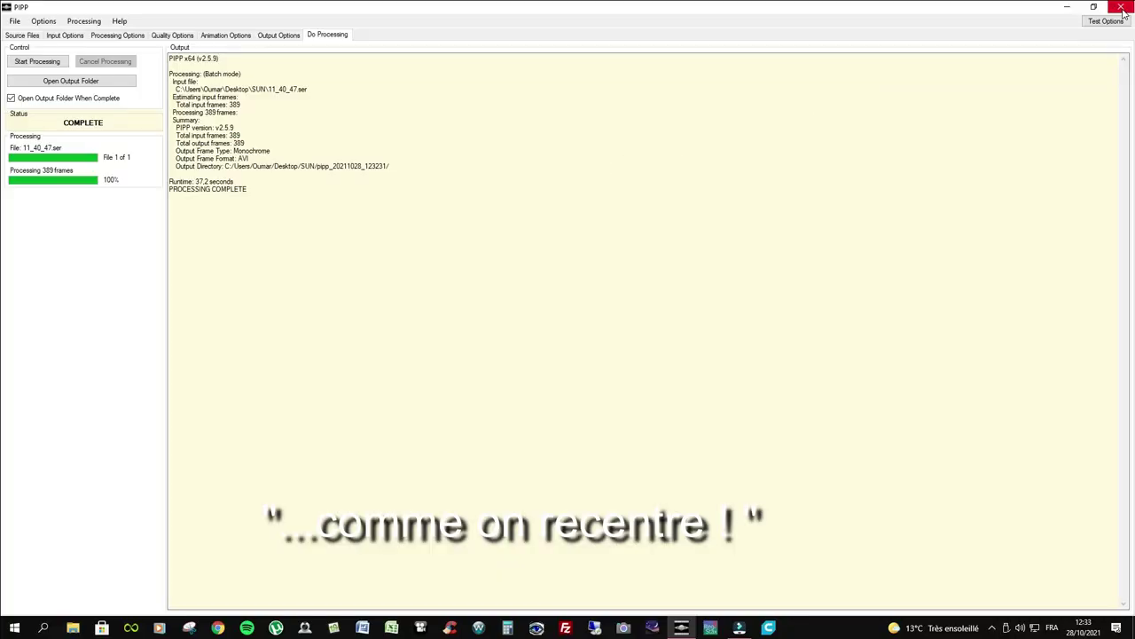
left_click(1123, 10)
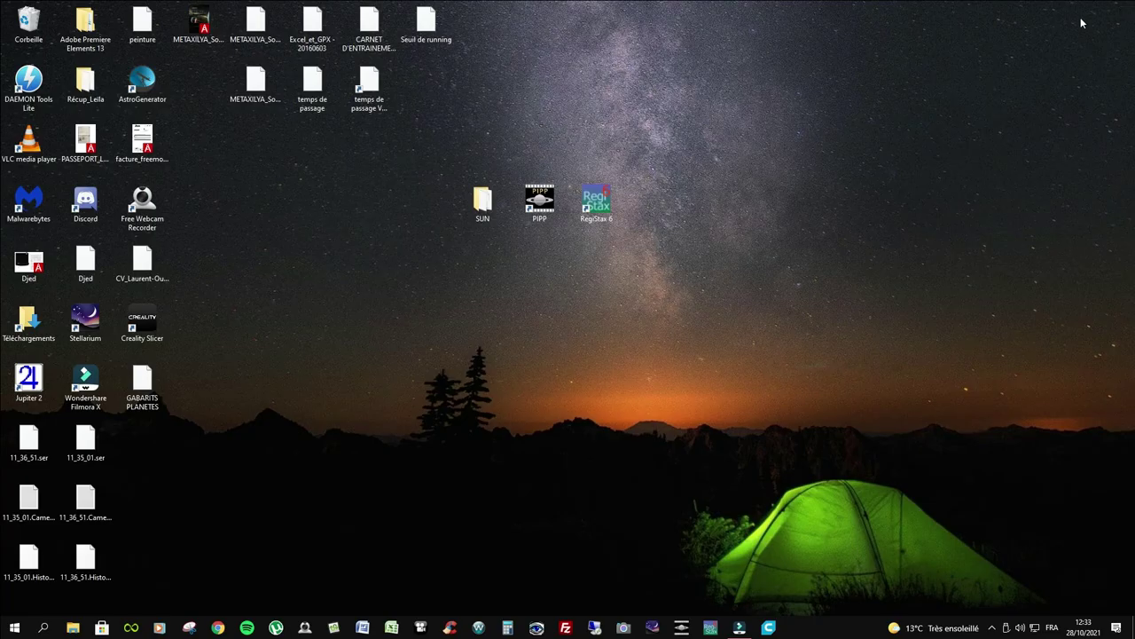
Open RegiStax 6 and check that its automatic processing is set to Align to Wavelet
double_click(591, 211)
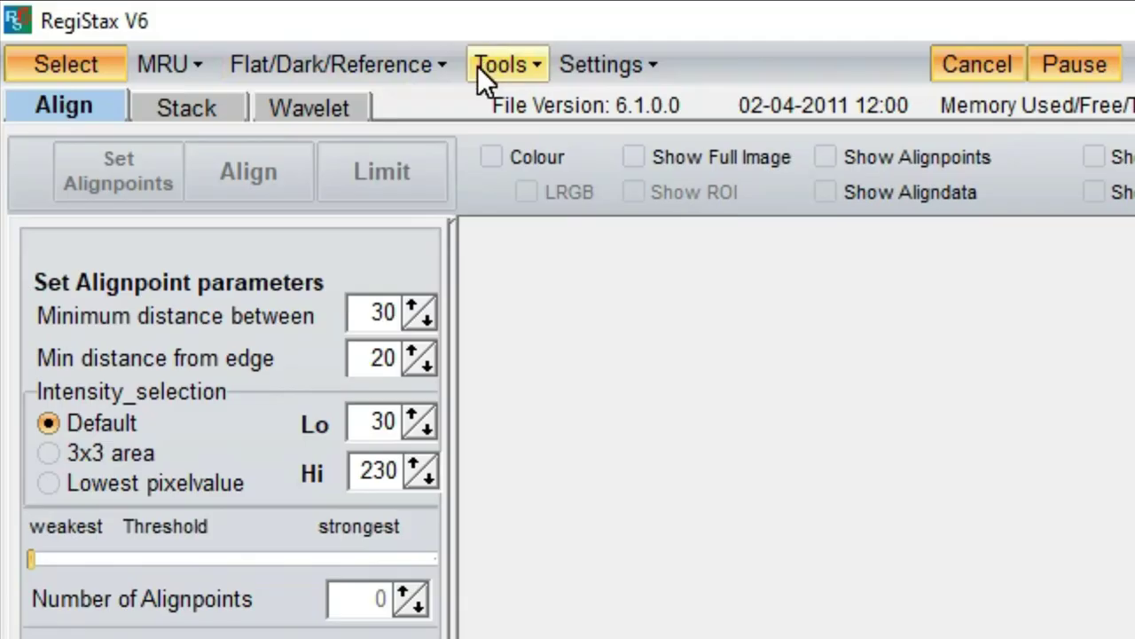
left_click(586, 68)
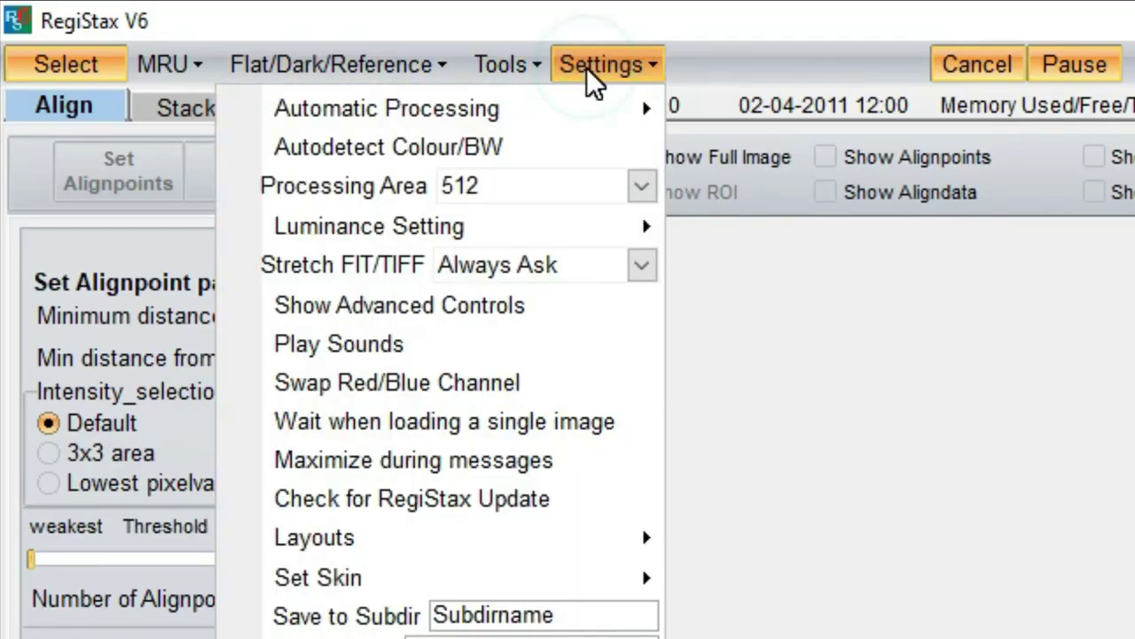
left_click(547, 109)
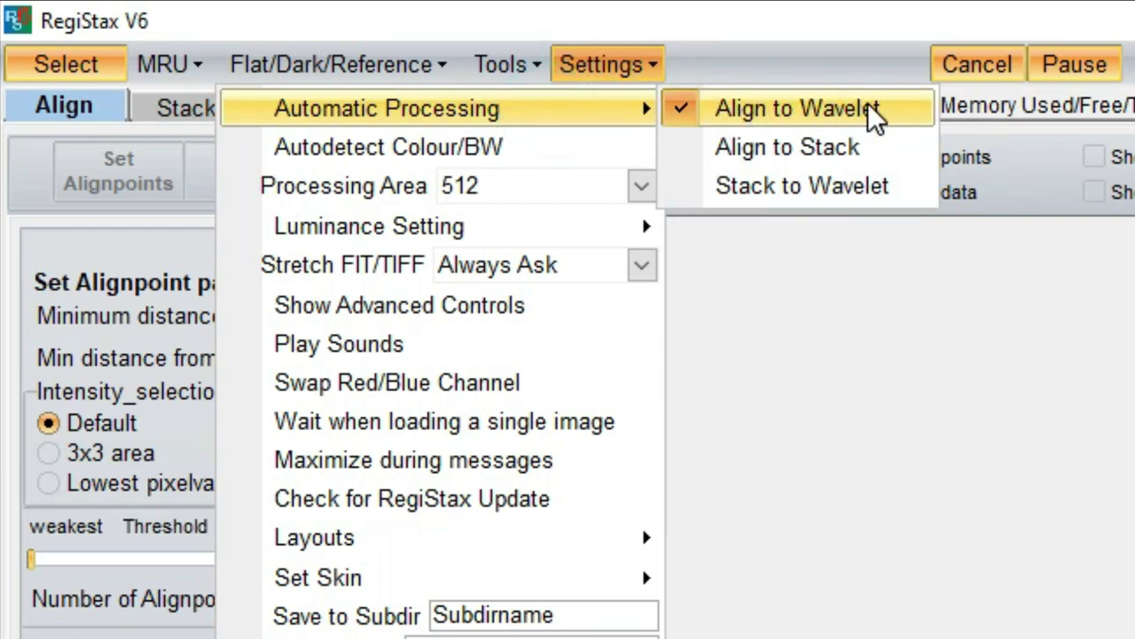
left_click(814, 330)
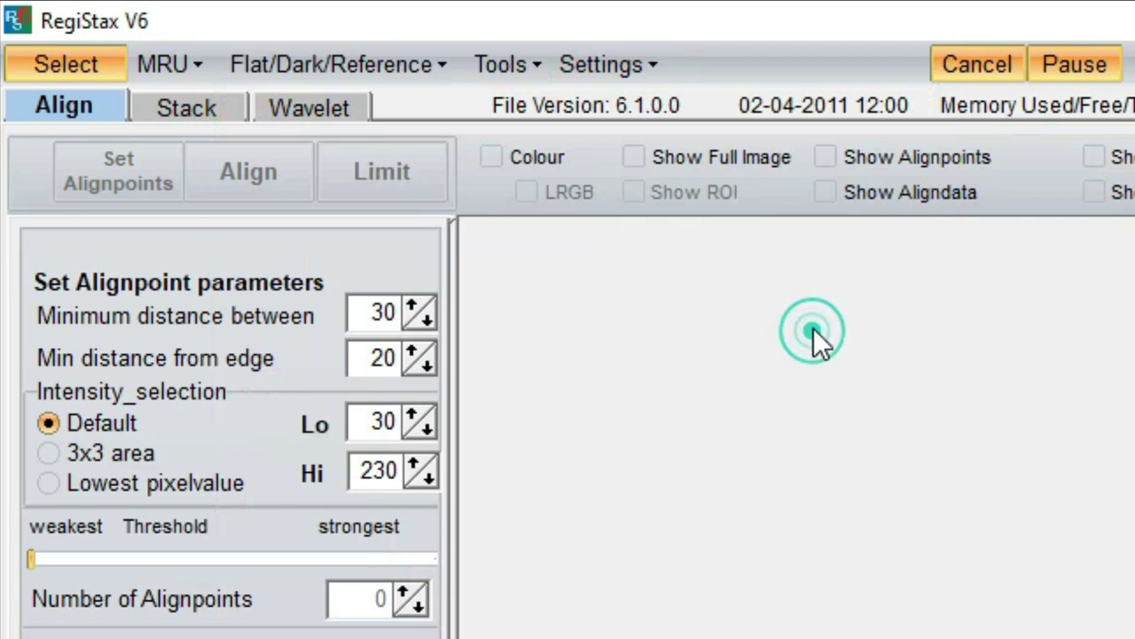
Load the video 11_40_47_pipp from the pipp_20211028_123231 folder inside the desktop's SUN folder
left_click(68, 67)
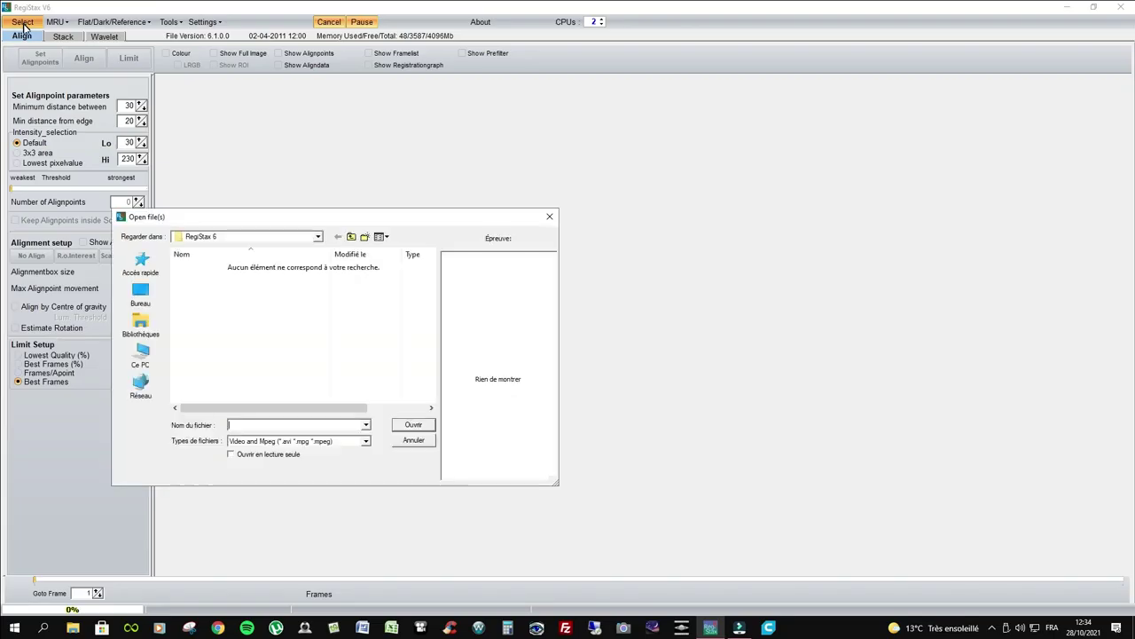
left_click(140, 295)
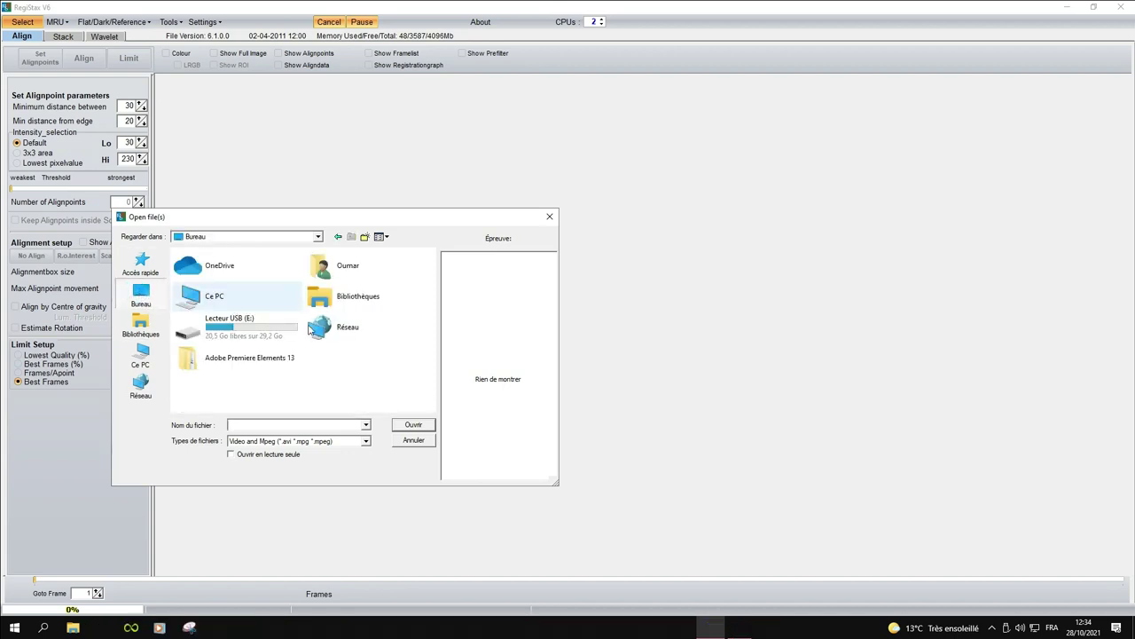
left_click(210, 395)
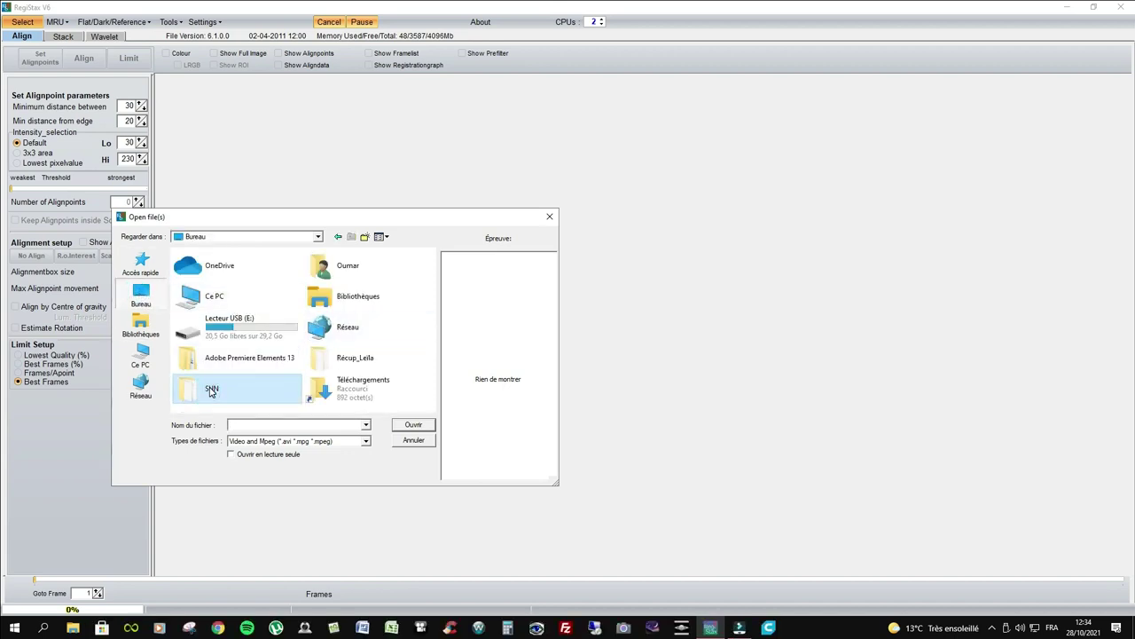
double_click(210, 387)
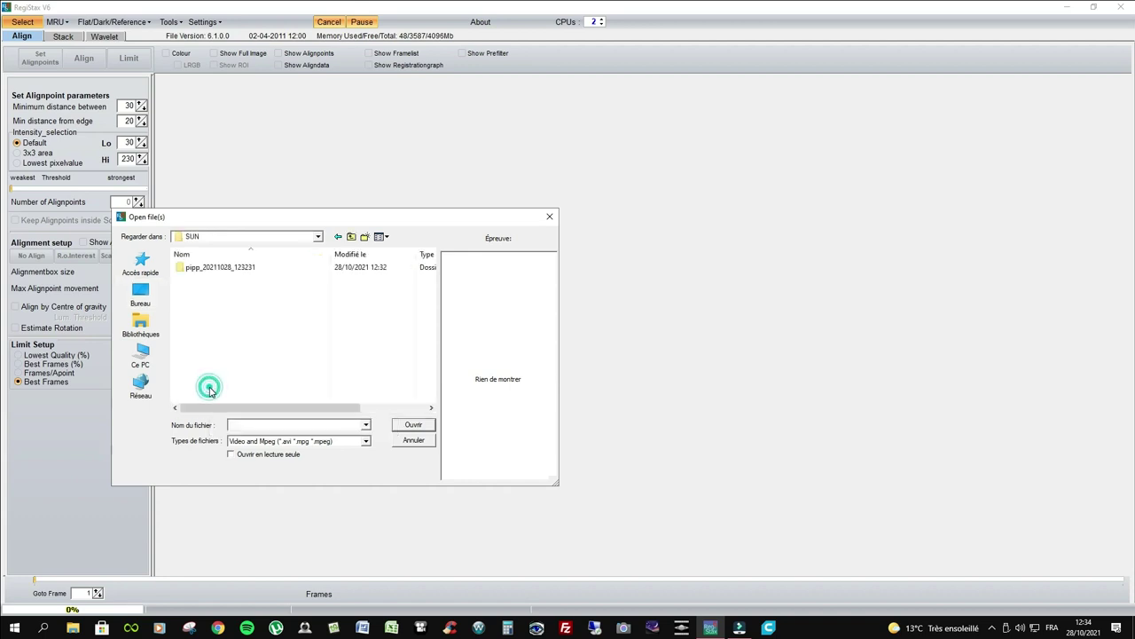
double_click(218, 269)
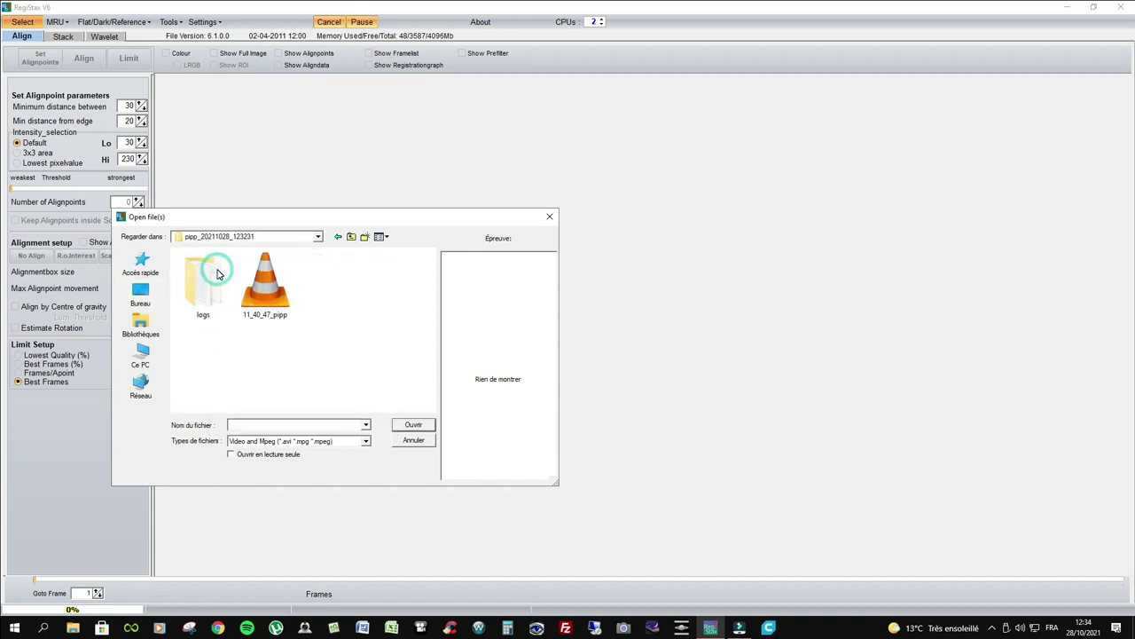
left_click(267, 287)
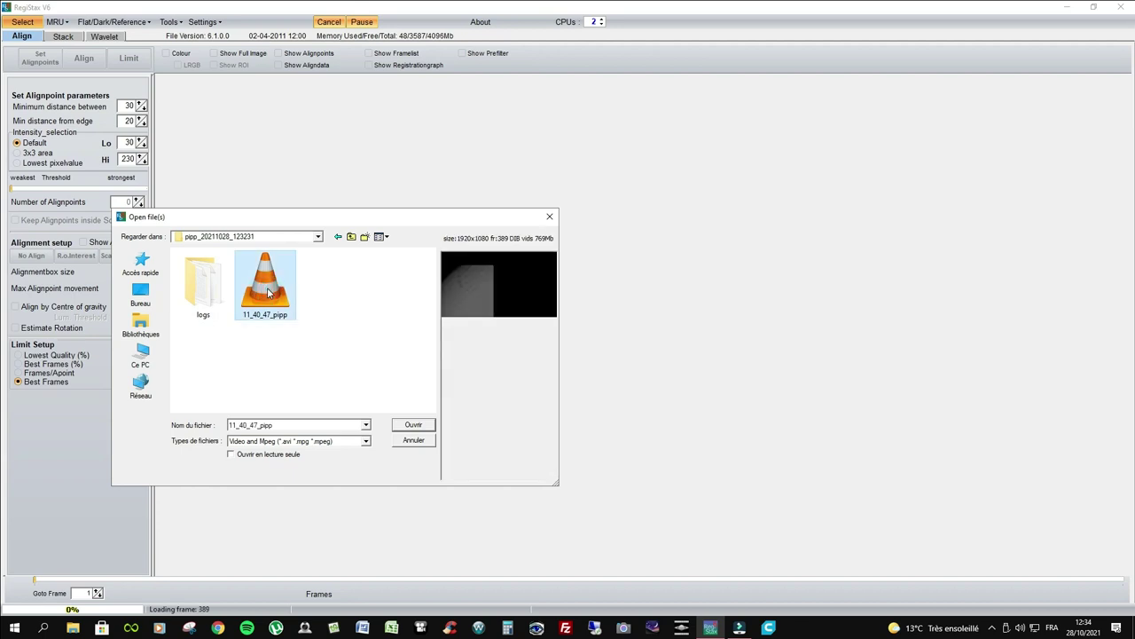
double_click(268, 292)
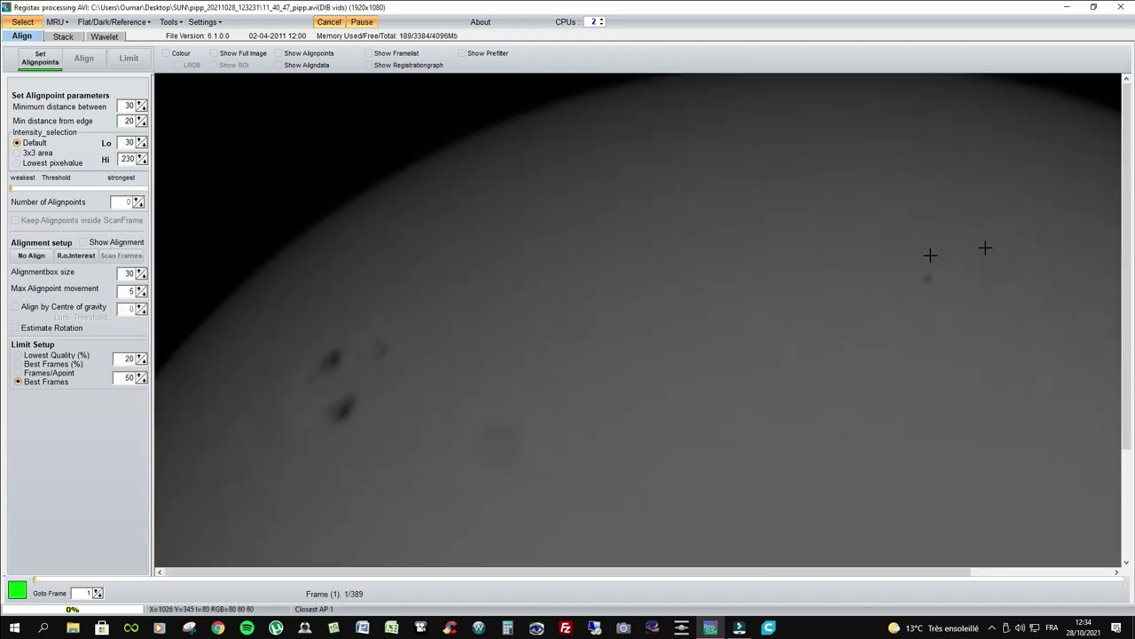
scroll(1118, 233, "down", 1)
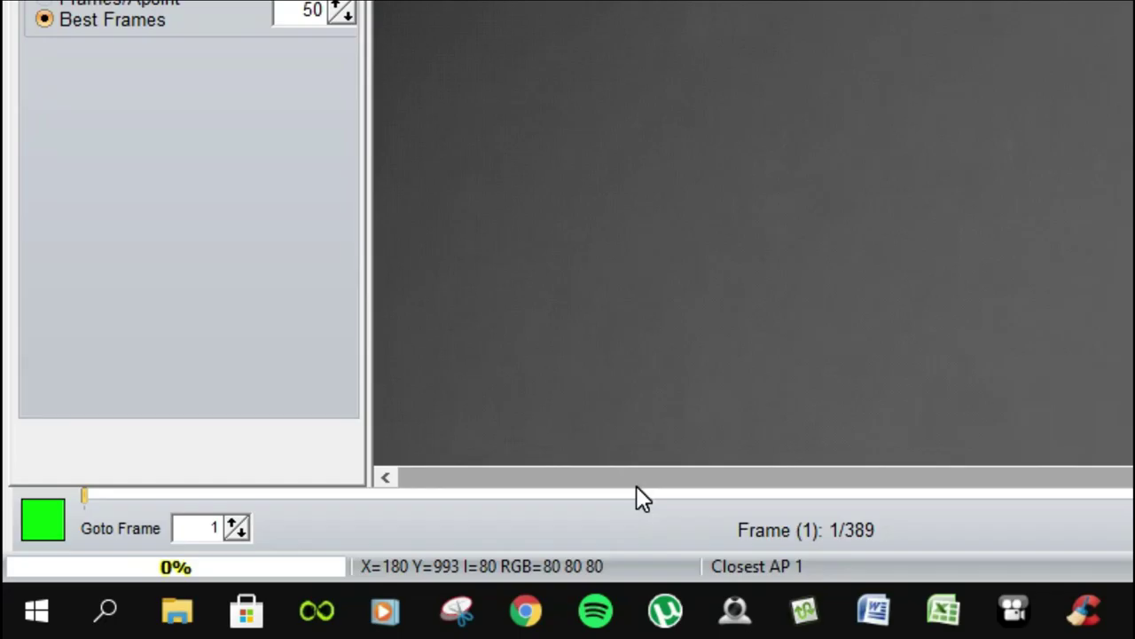
Browse the video's frames, choose frame 38 as the reference, and generate its alignpoints with the default estimator settings
left_click(85, 494)
left_click_drag(85, 494, 1046, 500)
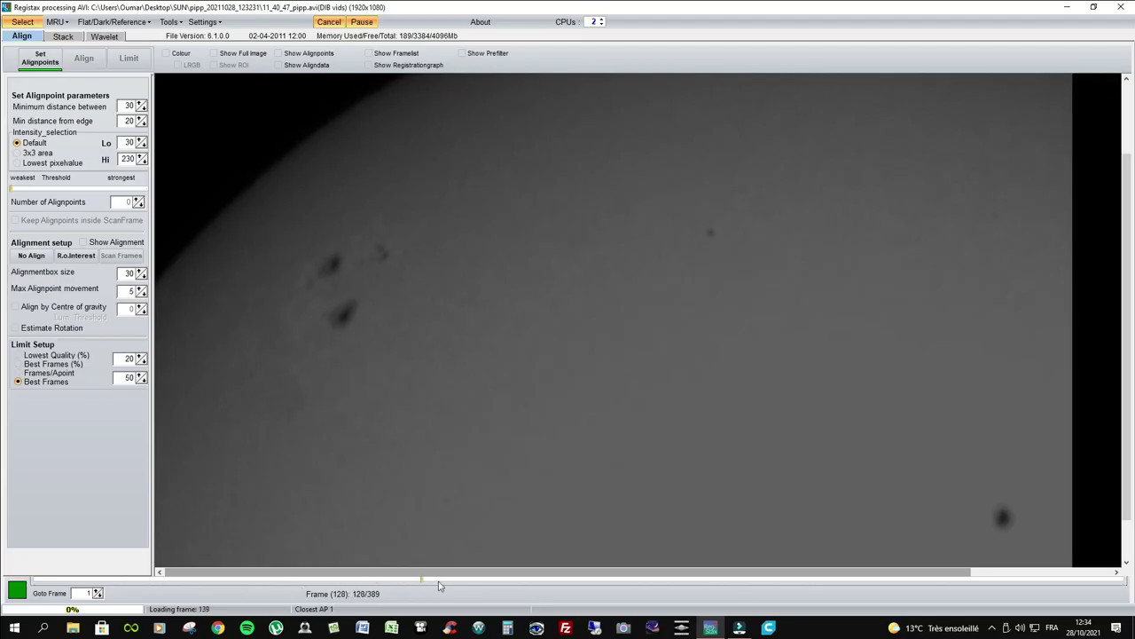
left_click_drag(439, 585, 496, 569)
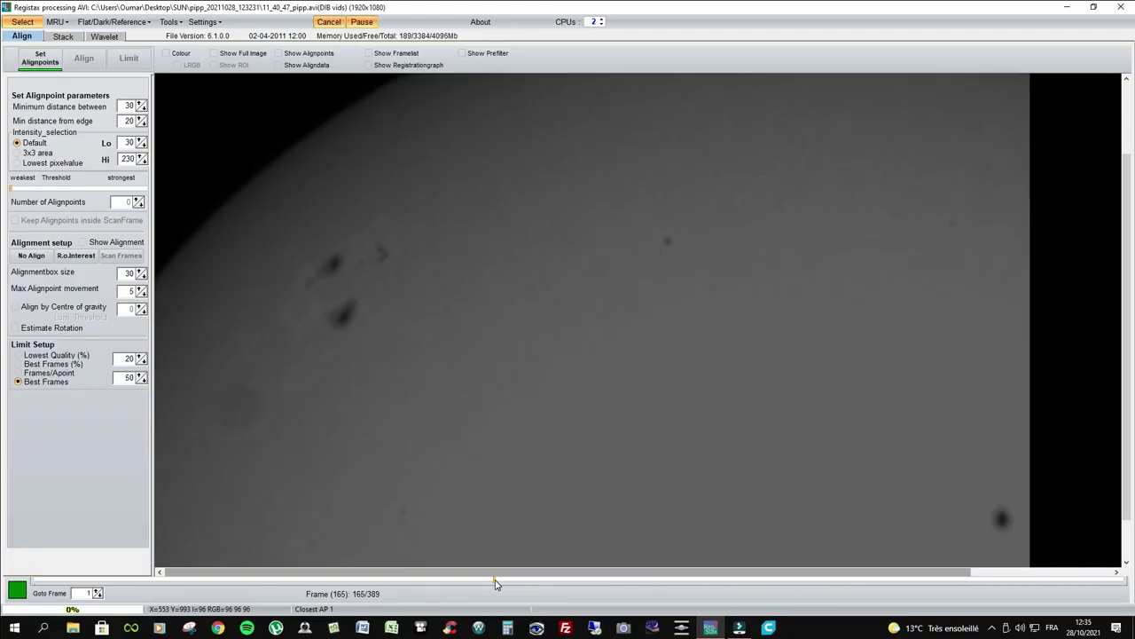
left_click_drag(496, 583, 26, 581)
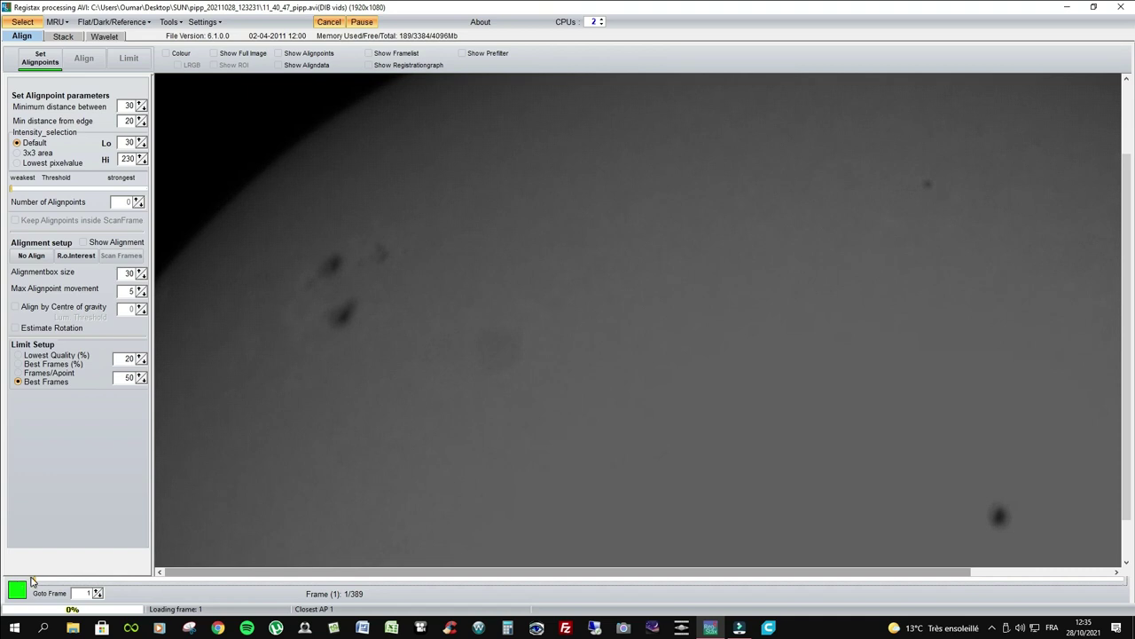
left_click_drag(35, 583, 102, 585)
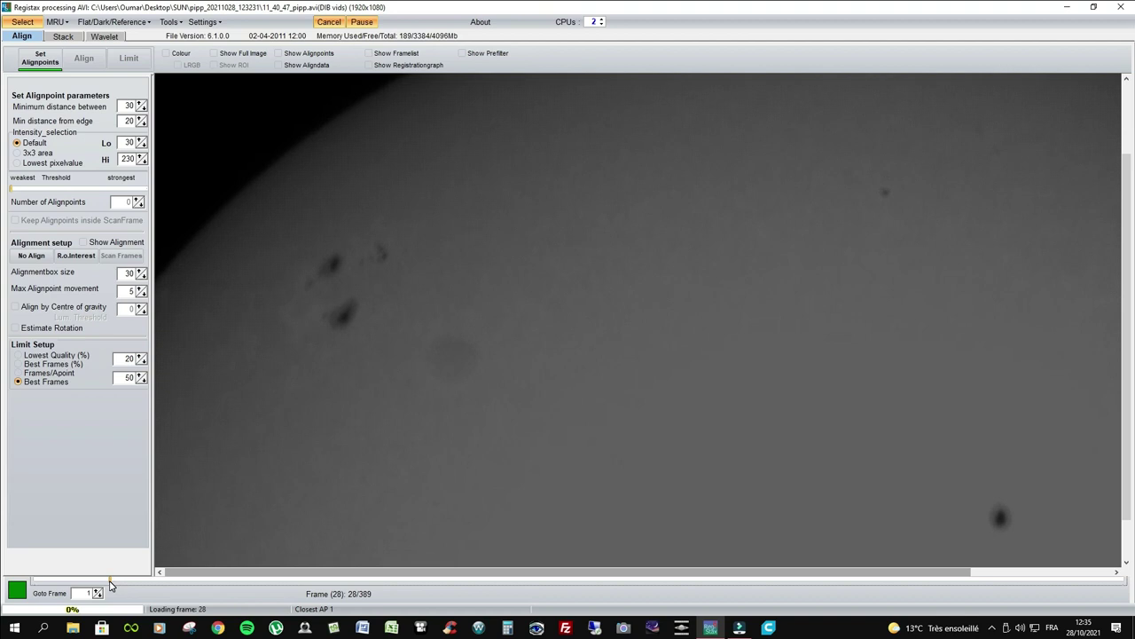
left_click_drag(115, 584, 145, 585)
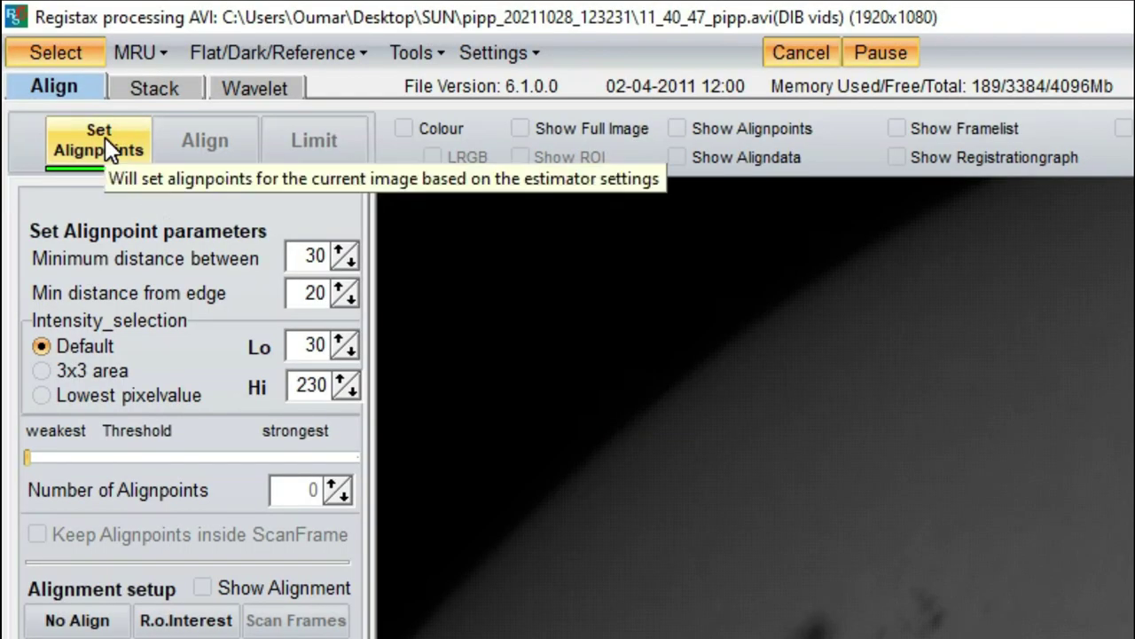
left_click(106, 142)
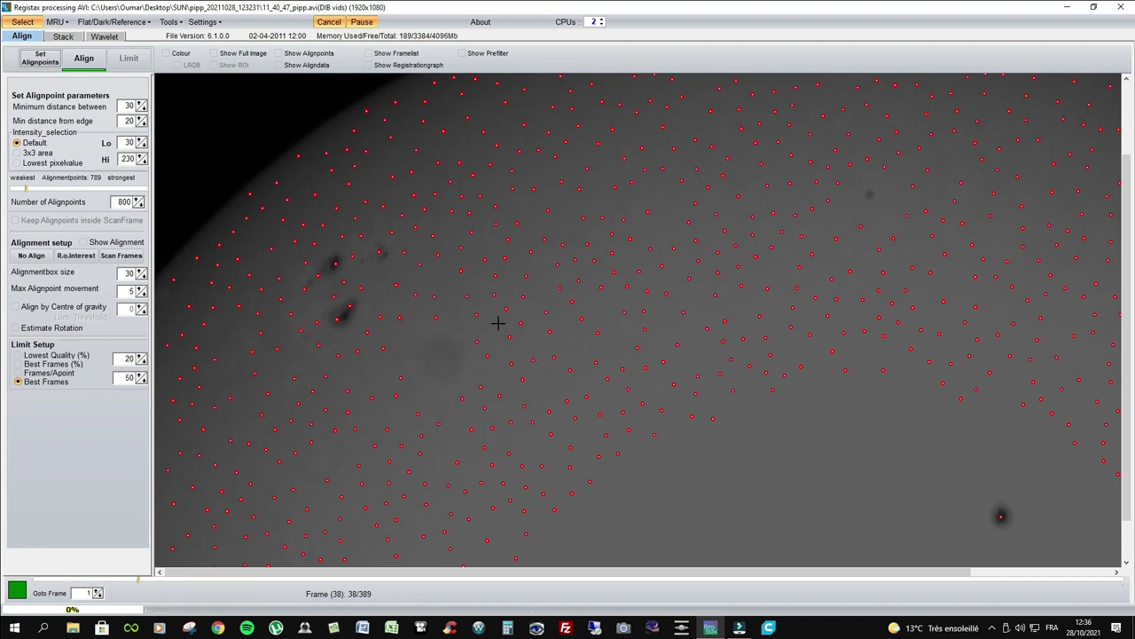
Add extra alignpoints by hand on and around the upper sunspot of the group near the solar limb
left_click(326, 259)
left_click(332, 255)
left_click(338, 257)
left_click(331, 258)
left_click(328, 264)
left_click(325, 268)
left_click(320, 269)
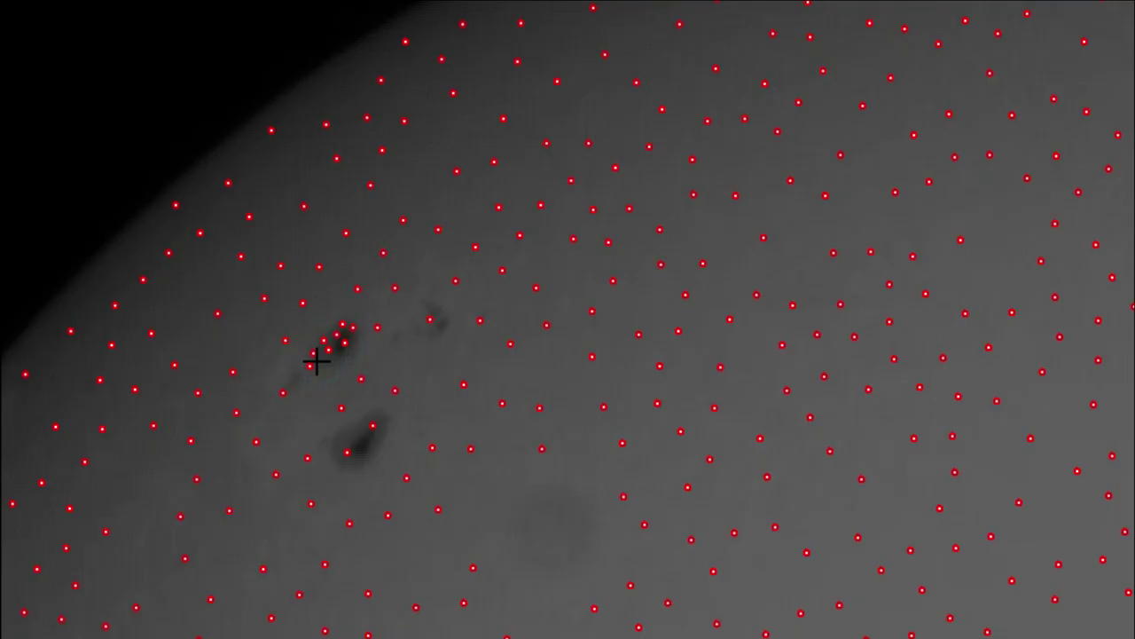
left_click(316, 360)
left_click(344, 355)
Add extra alignpoints on and around the lower sunspot of the group near the solar limb
left_click(347, 429)
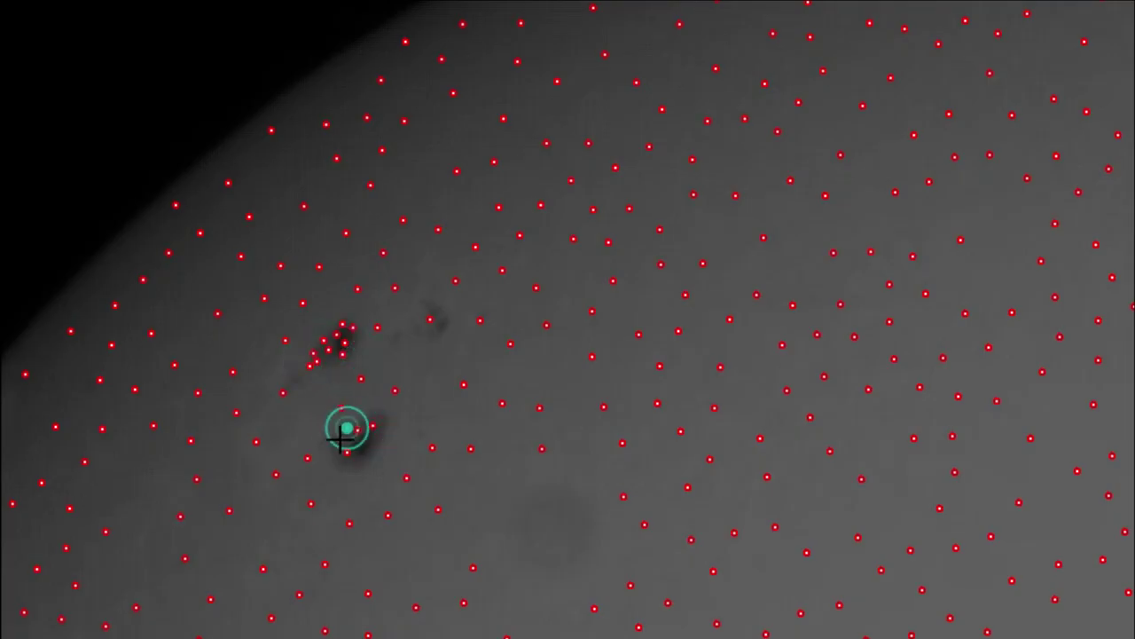
left_click(332, 438)
left_click(335, 443)
left_click(362, 443)
left_click(370, 445)
left_click(355, 464)
left_click(345, 461)
Add alignpoints on the small faint spots around the group and along the lower sunspot's upper edge
left_click(444, 325)
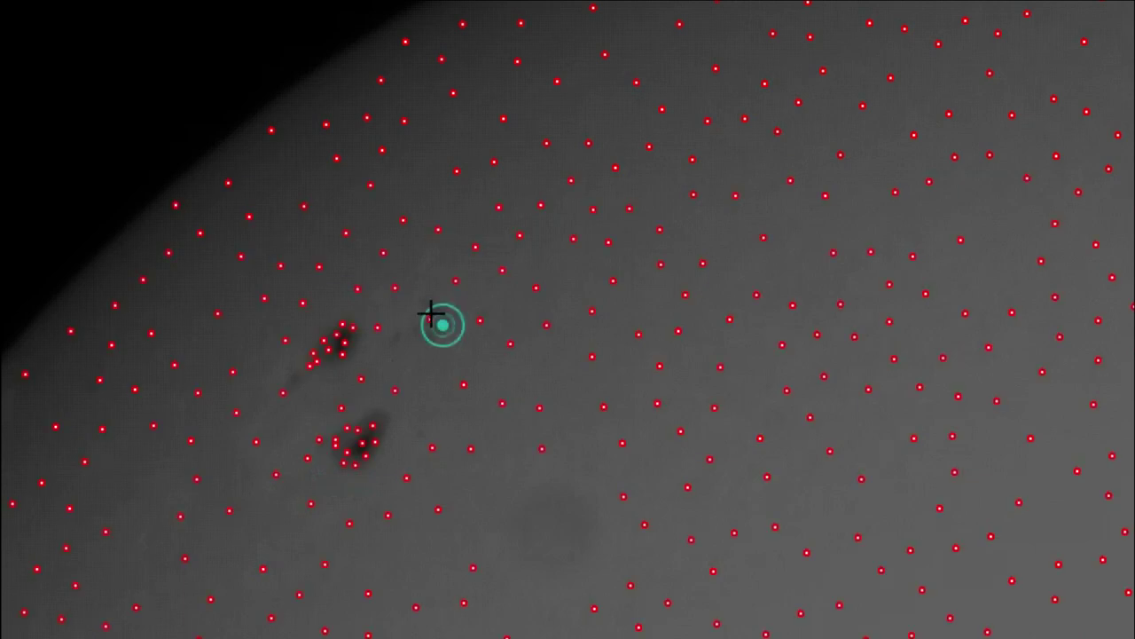
left_click(431, 311)
left_click(431, 309)
left_click(429, 300)
left_click(396, 333)
left_click(397, 335)
left_click(418, 325)
left_click(290, 379)
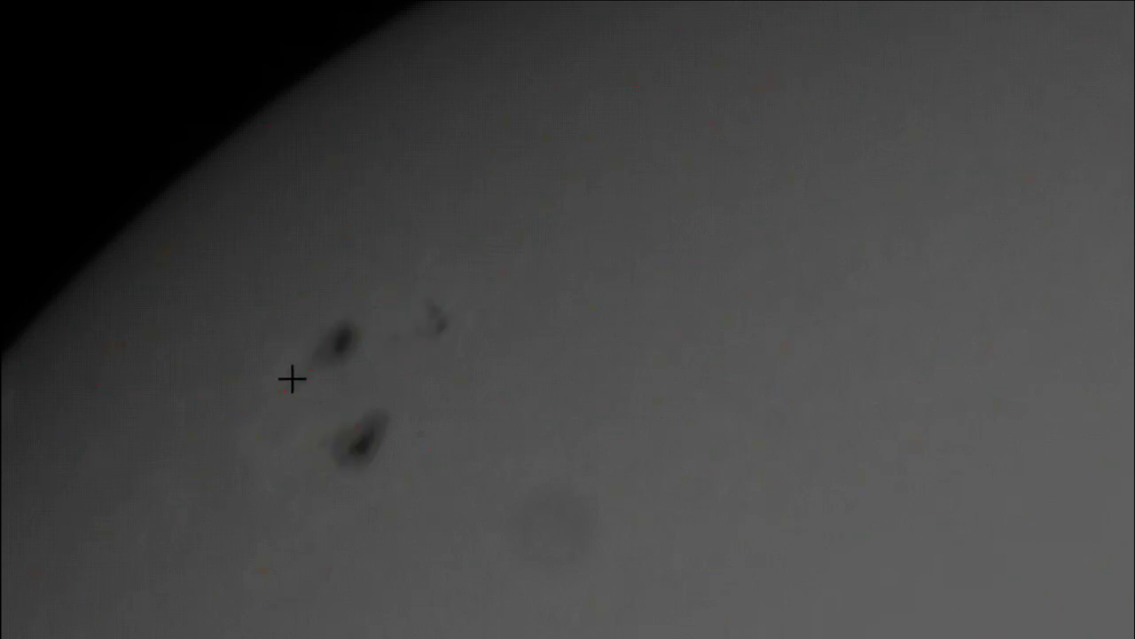
left_click(382, 413)
left_click(370, 407)
left_click(386, 427)
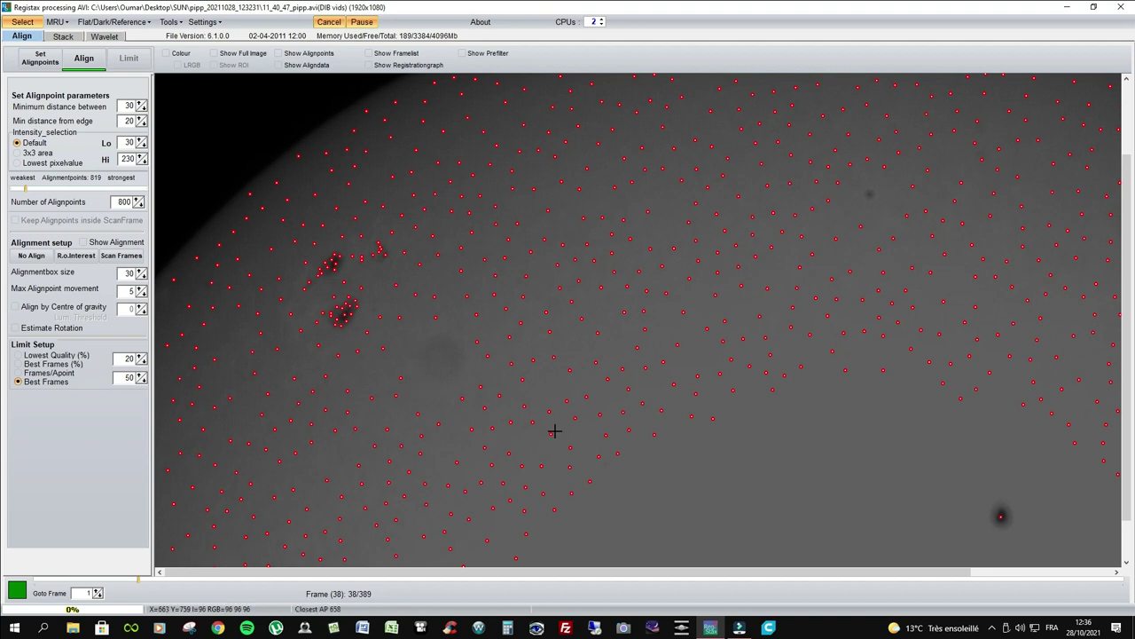
Surround and fill the isolated sunspot far from the limb with additional alignpoints
left_click(1004, 511)
left_click(996, 504)
left_click(996, 503)
left_click(1006, 503)
left_click(1012, 511)
left_click(1010, 520)
left_click(1009, 523)
left_click(1004, 525)
left_click(999, 523)
left_click(997, 520)
left_click(993, 517)
left_click(996, 511)
left_click(1000, 514)
left_click(1008, 517)
left_click(1004, 521)
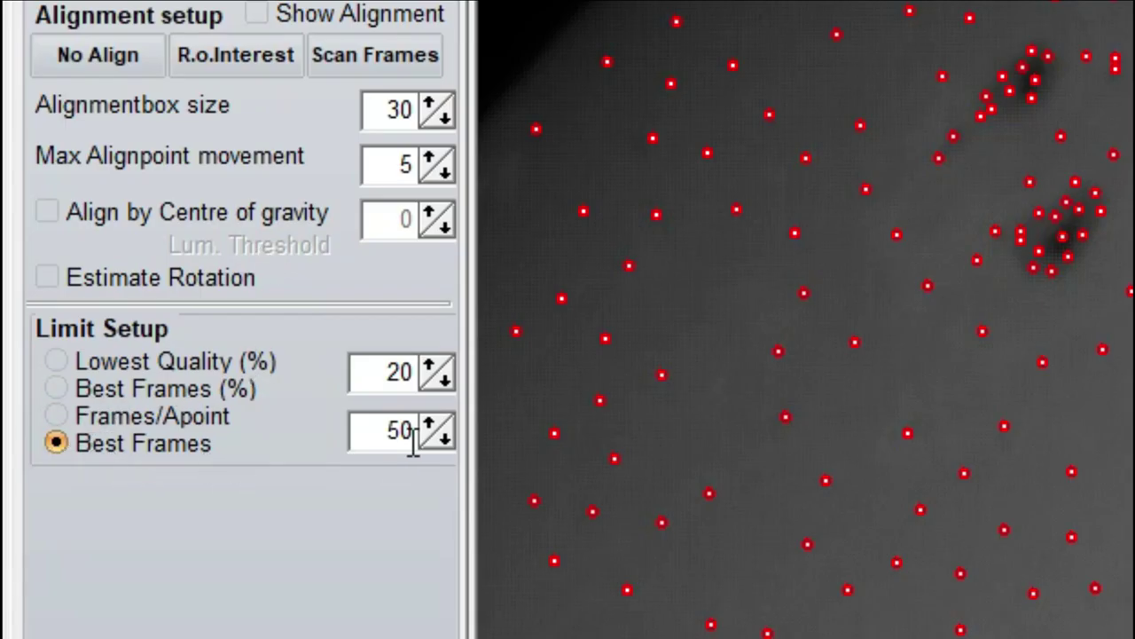
Lower the Best Frames limit below 50 and start the image alignment
scroll(450, 437, "down", 2)
left_click(437, 429)
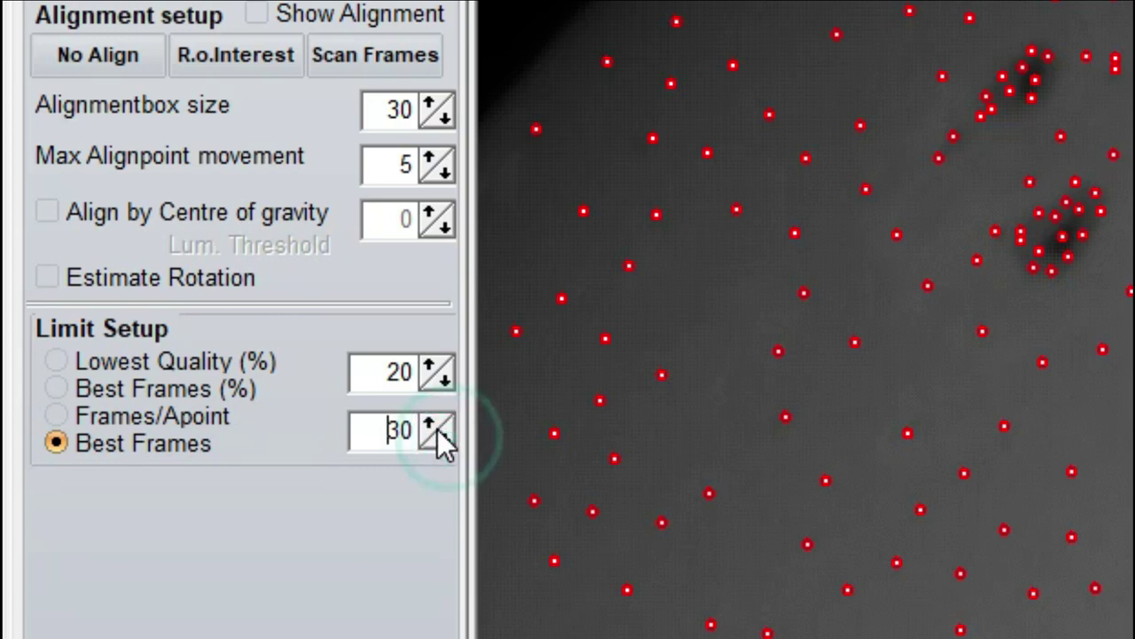
left_click(437, 429)
left_click(437, 428)
left_click(443, 440)
left_click(443, 440)
left_click(443, 440)
left_click(442, 440)
left_click(443, 440)
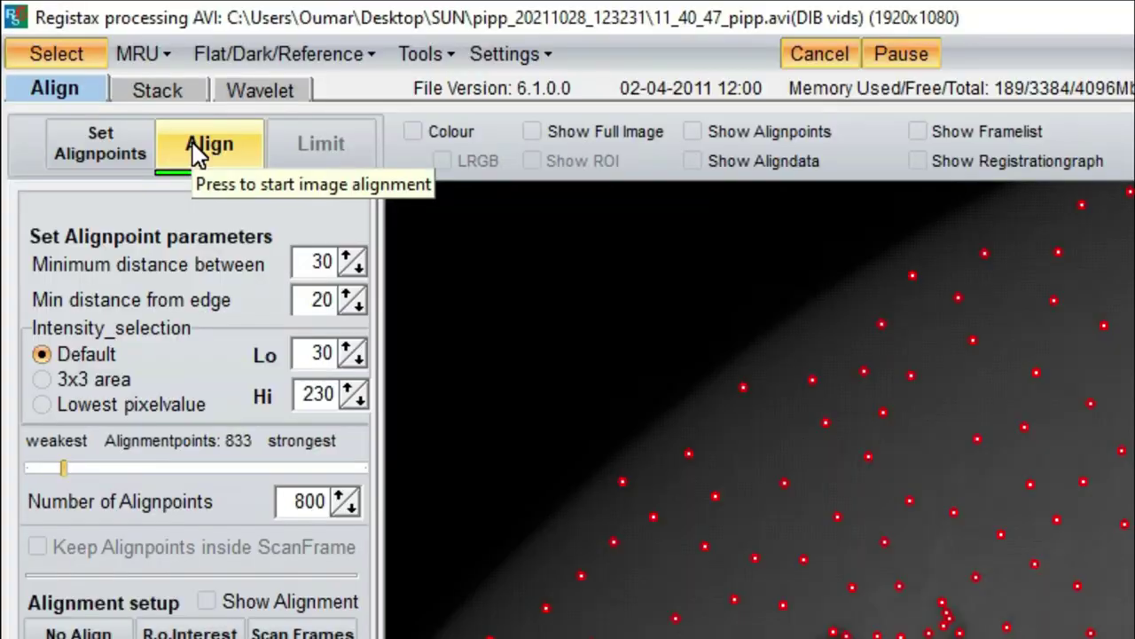
left_click(194, 143)
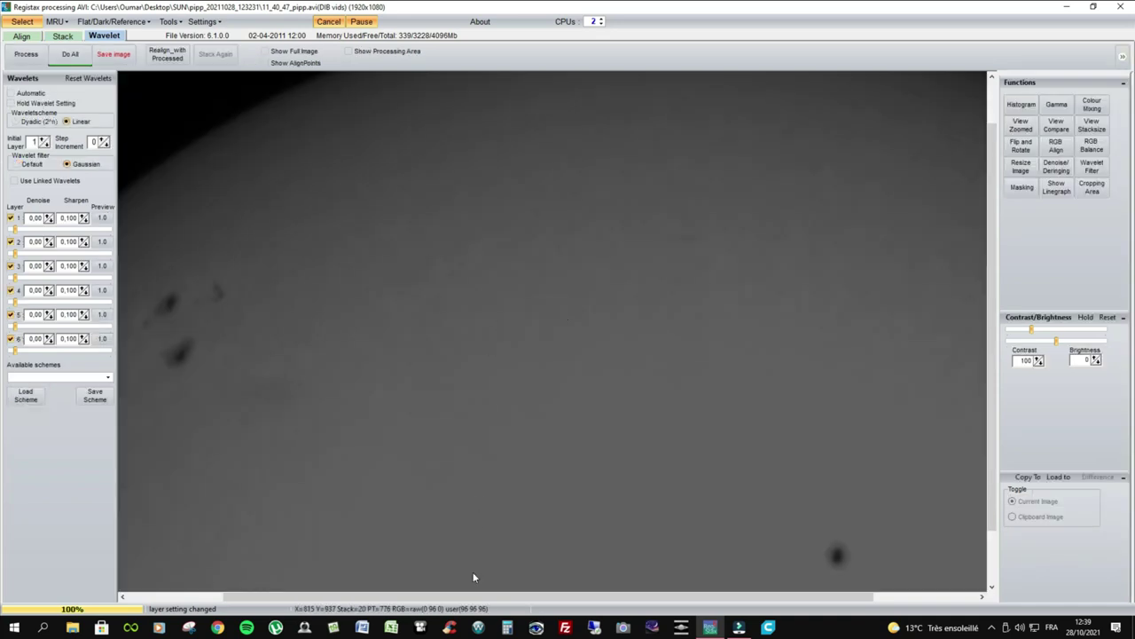
Open the Gamma tool, raise the curve's midpoint slightly, and place the preview area over the sunspot group
left_click_drag(477, 597, 384, 601)
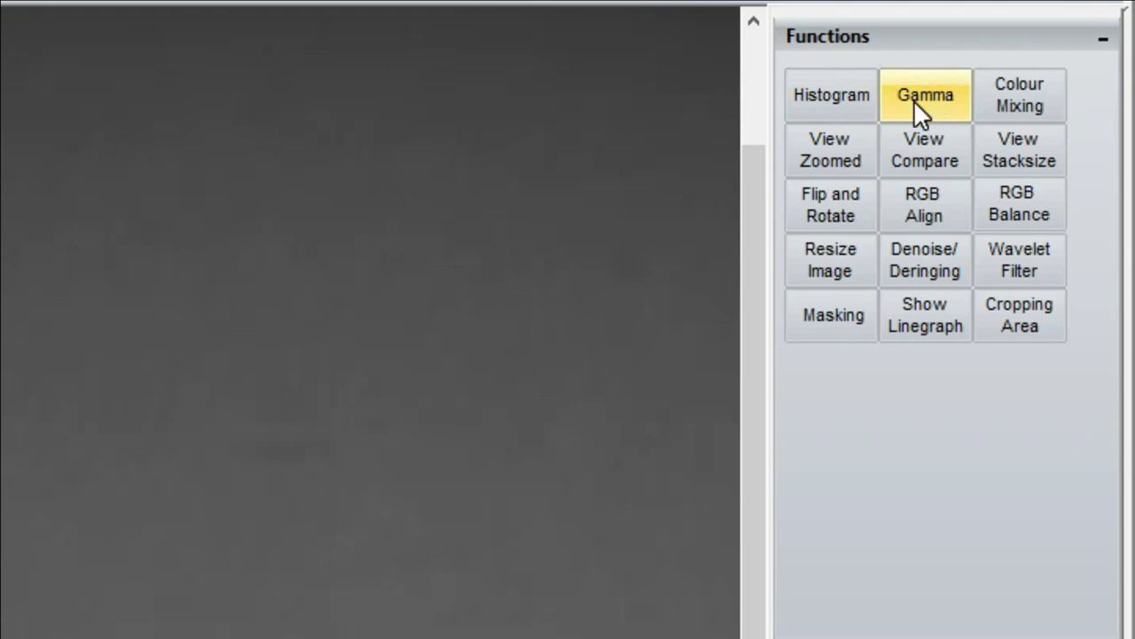
left_click(914, 101)
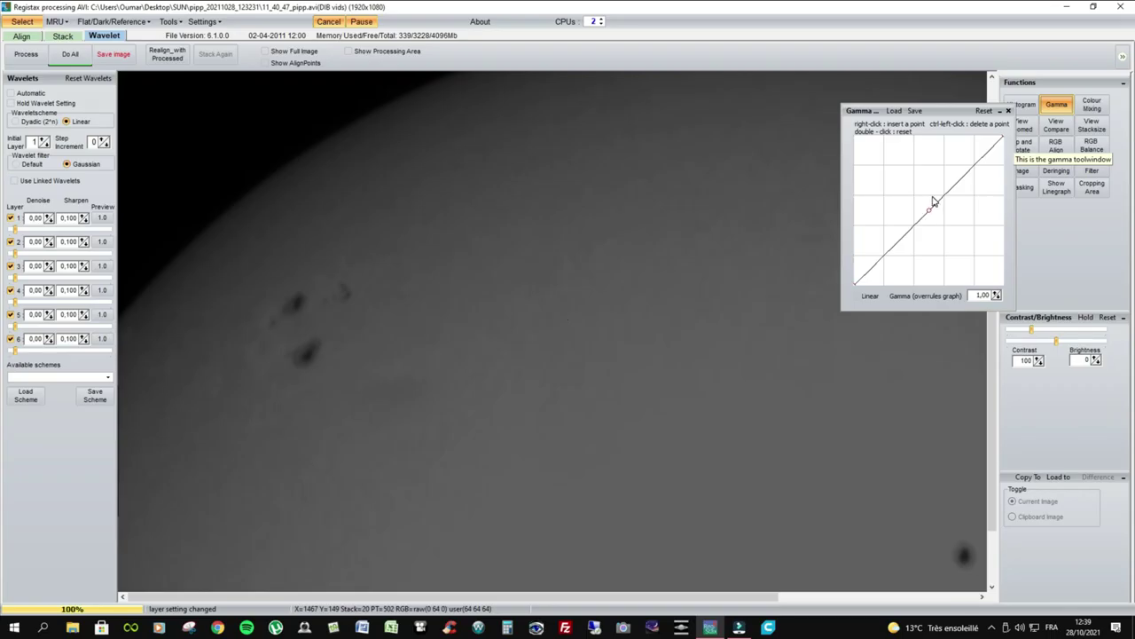
left_click(931, 196)
left_click_drag(931, 209, 932, 197)
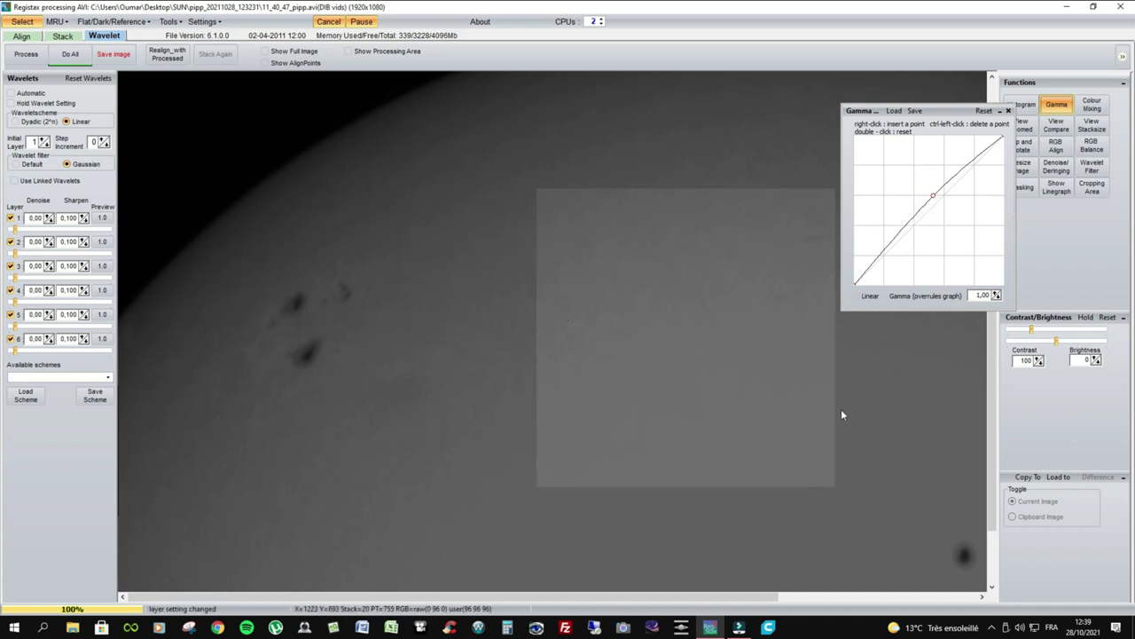
left_click(675, 306)
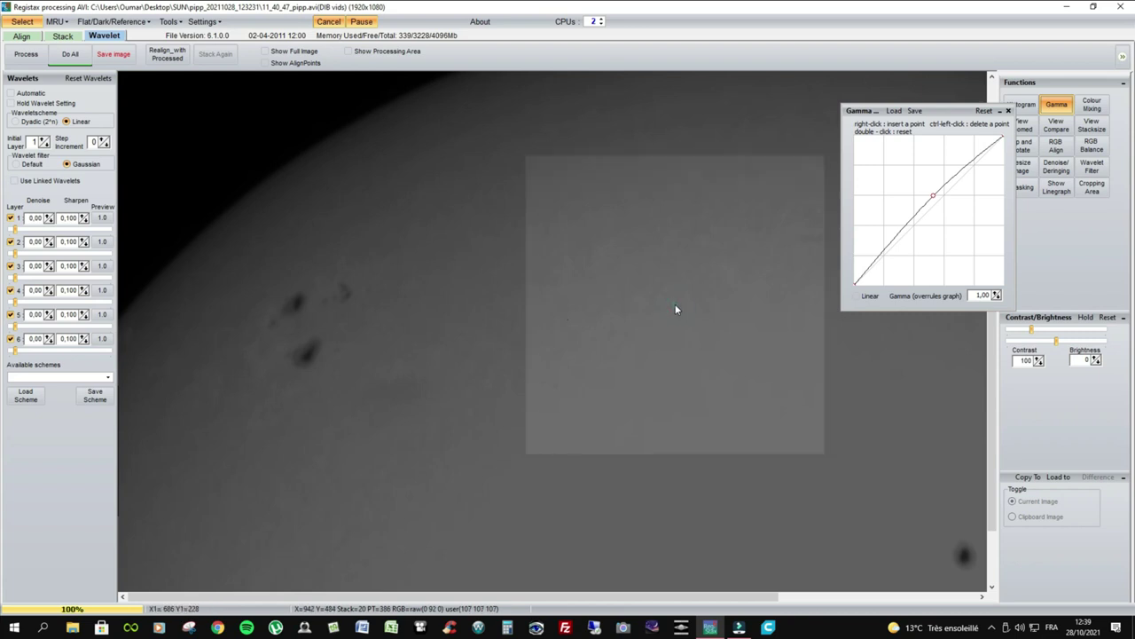
left_click(464, 300)
left_click(291, 315)
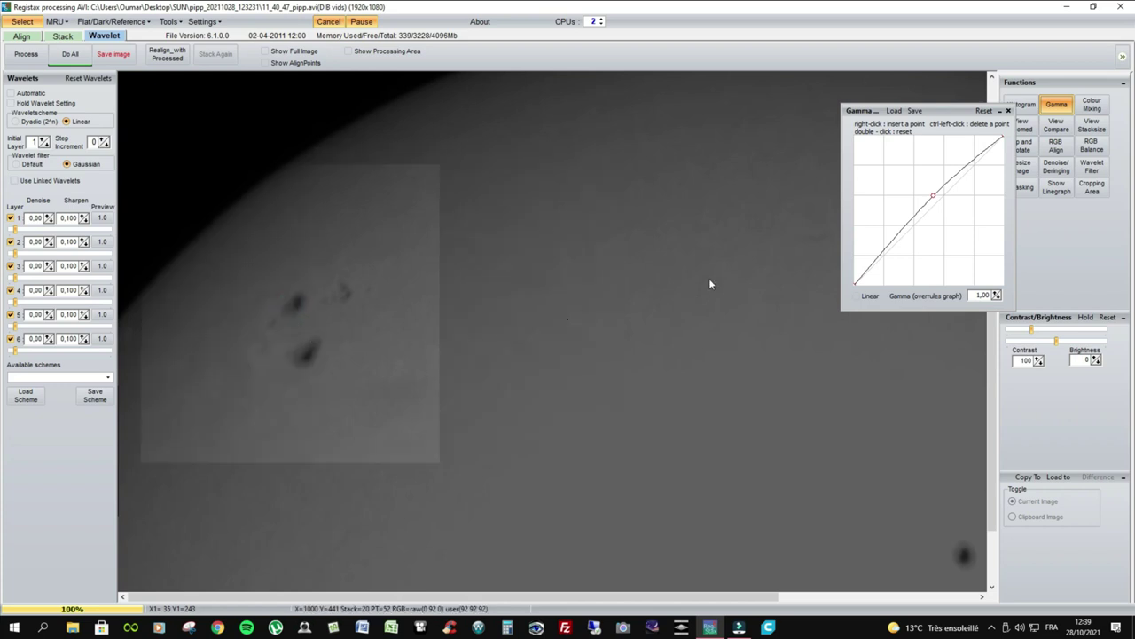
Raise the gamma curve's upper point, add a mid-curve point close to the diagonal, and apply the curve to the whole image
left_click_drag(934, 197, 949, 167)
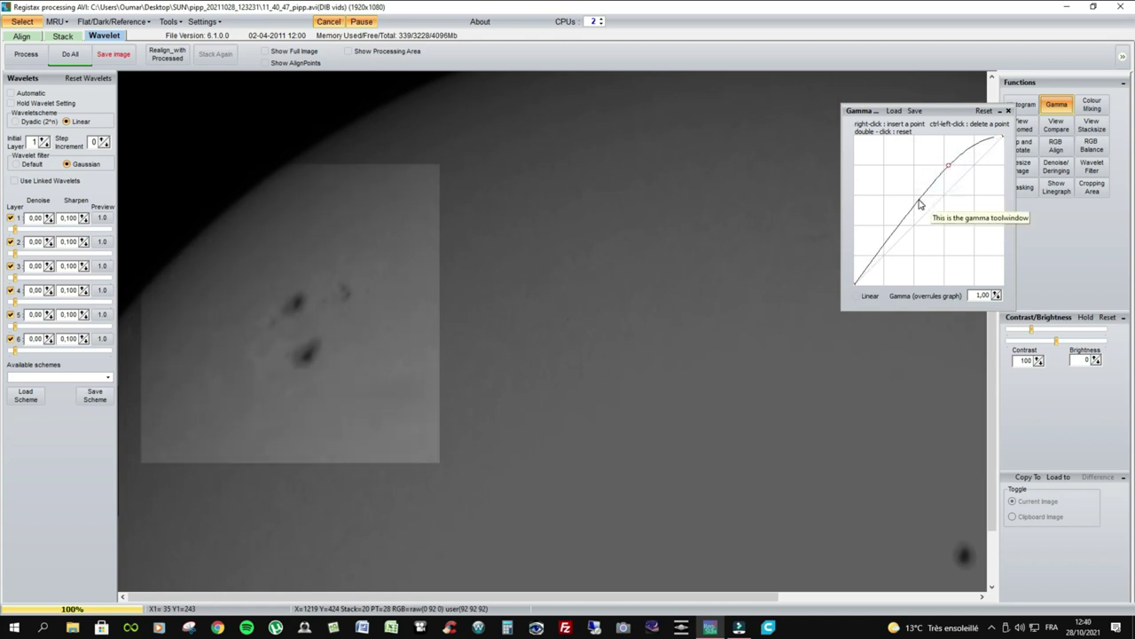
right_click(919, 203)
mouse_move(919, 203)
left_mouse_down()
mouse_move(923, 217)
mouse_move(935, 206)
mouse_move(923, 217)
mouse_move(925, 207)
left_mouse_up()
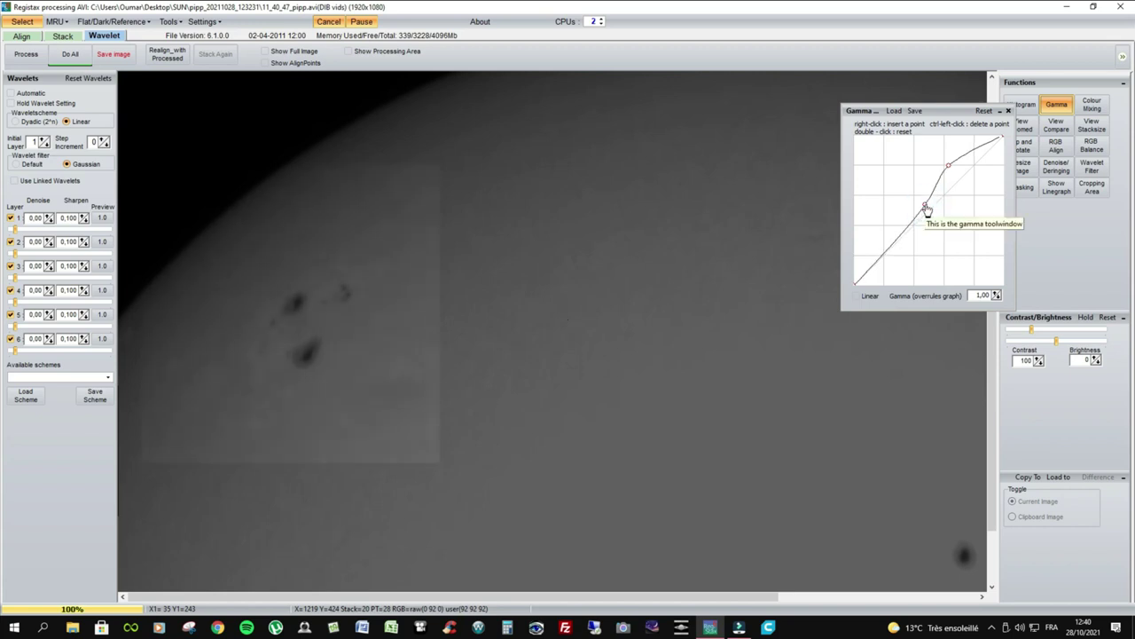
mouse_move(950, 170)
left_mouse_down()
mouse_move(945, 162)
mouse_move(953, 177)
mouse_move(959, 160)
left_mouse_up()
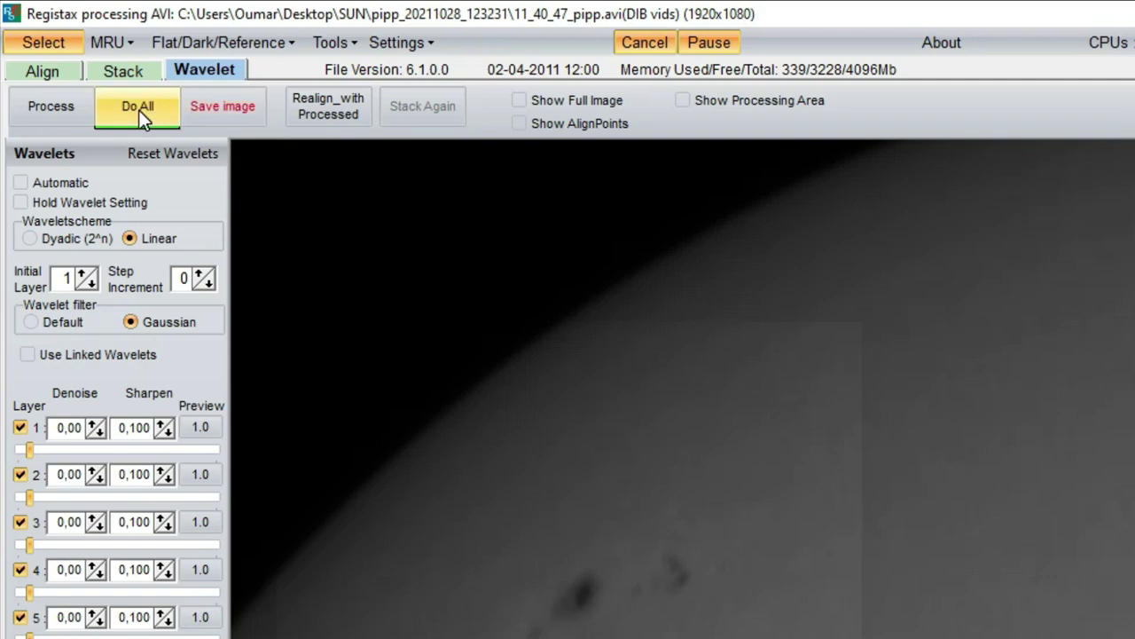
left_click(138, 110)
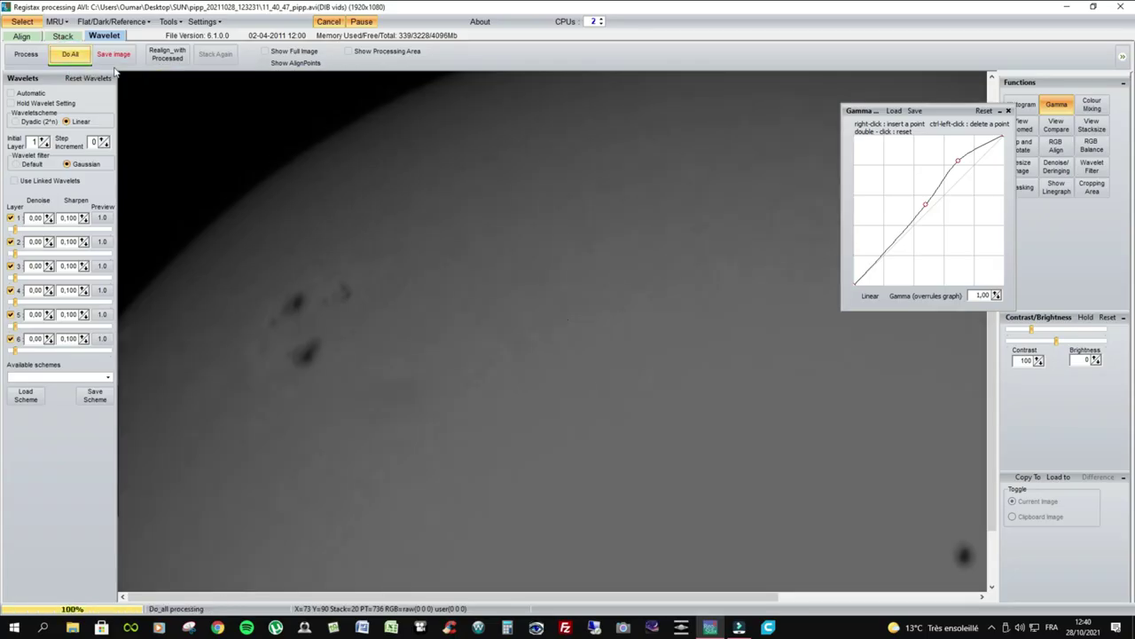
left_click(1009, 111)
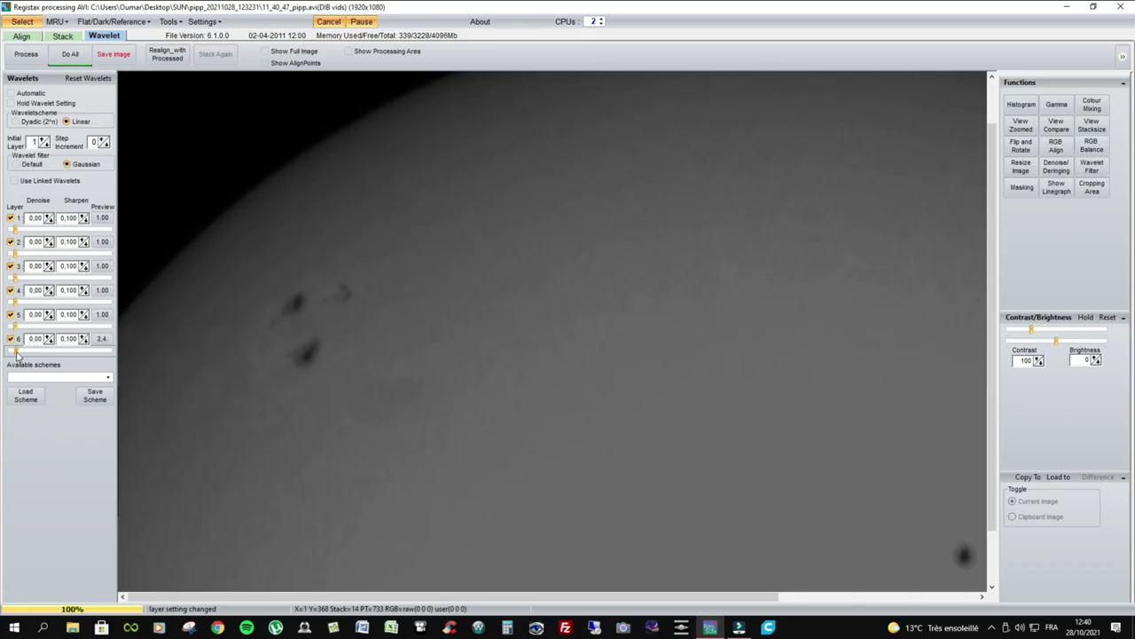
Set wavelet layers 1, 2, 4, 5 and 6 to -5.0, 2.4, 3.0, 9.1 and 19.6, and process the whole image
left_click_drag(39, 479, 98, 485)
left_click_drag(15, 328, 37, 327)
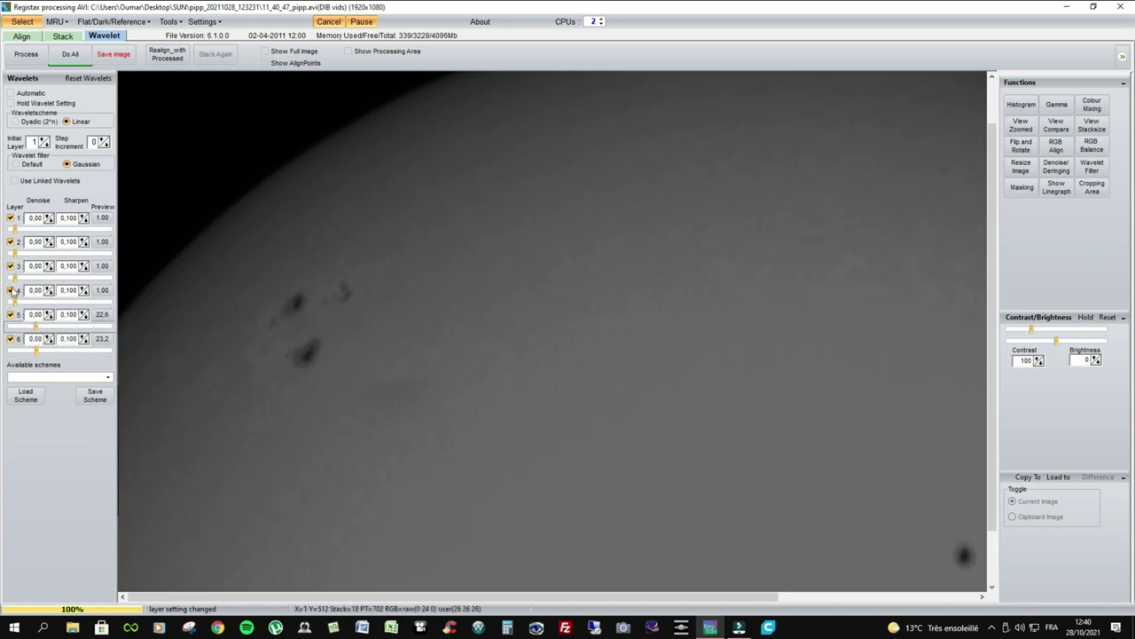
left_click_drag(15, 302, 36, 353)
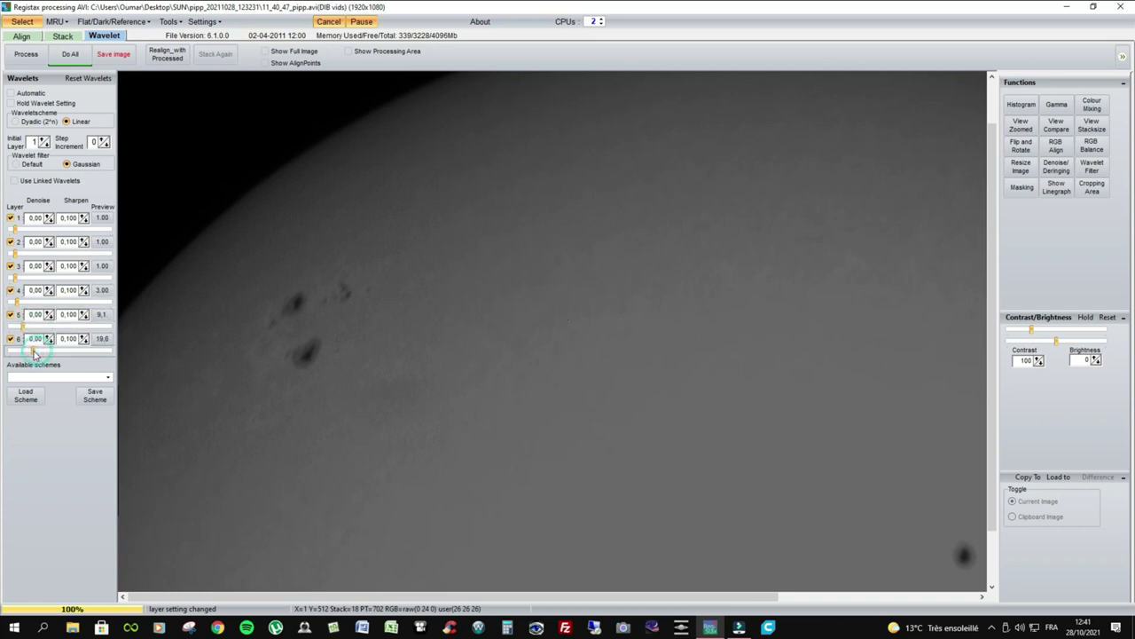
mouse_move(15, 254)
left_mouse_down()
mouse_move(28, 255)
mouse_move(21, 230)
mouse_move(40, 233)
mouse_move(10, 237)
mouse_move(16, 255)
left_mouse_up()
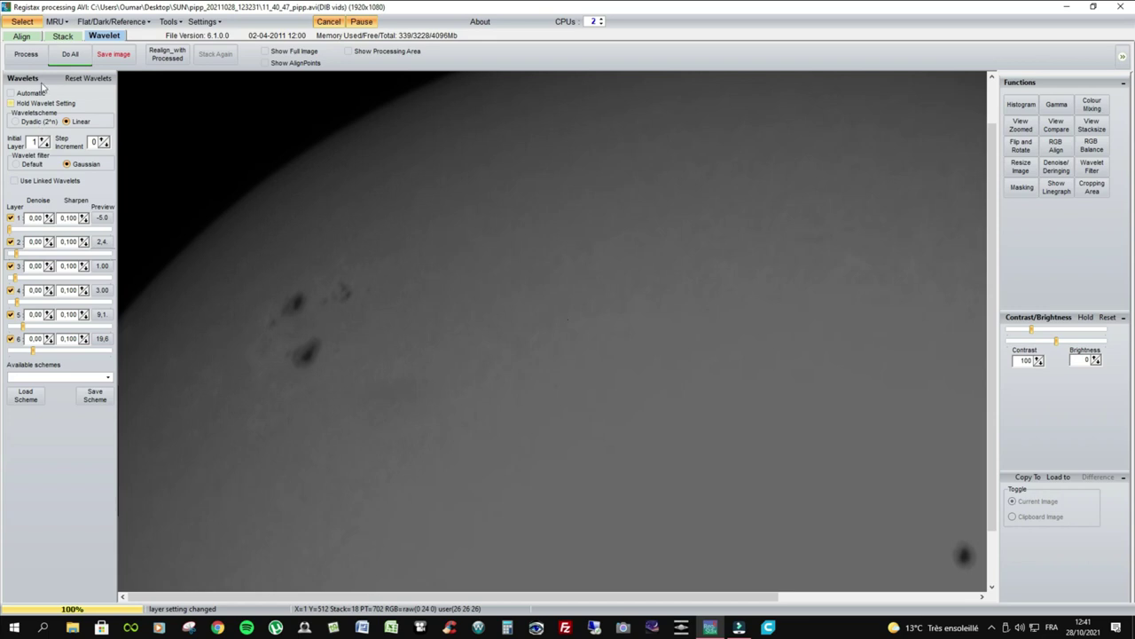
left_click(69, 54)
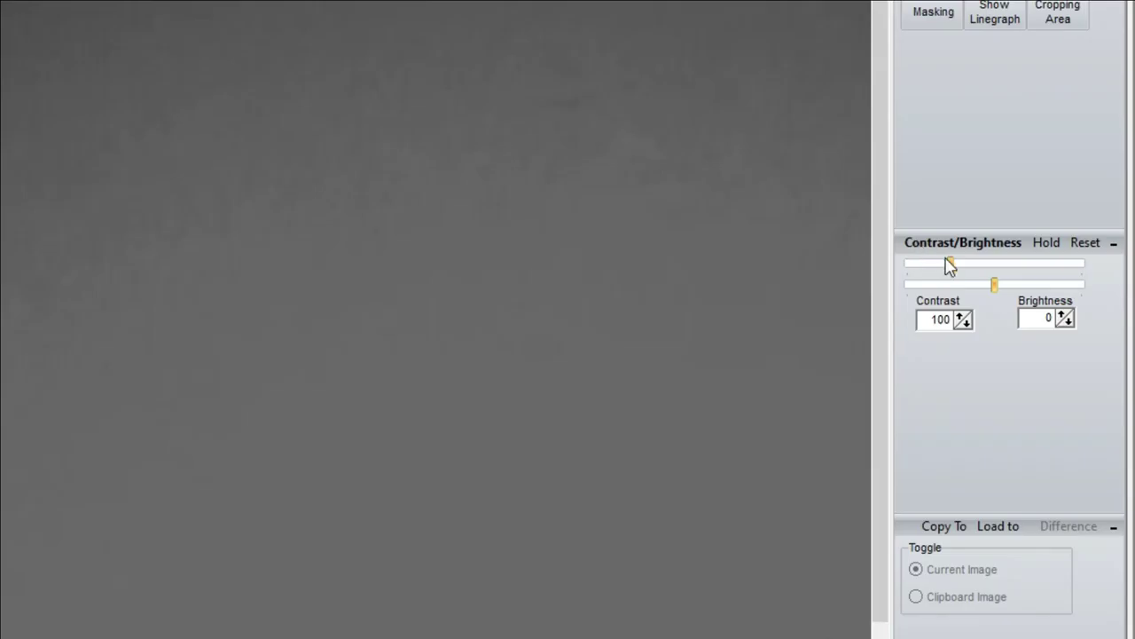
Set the image's contrast to 114 and its brightness to -18
left_click_drag(950, 264, 958, 268)
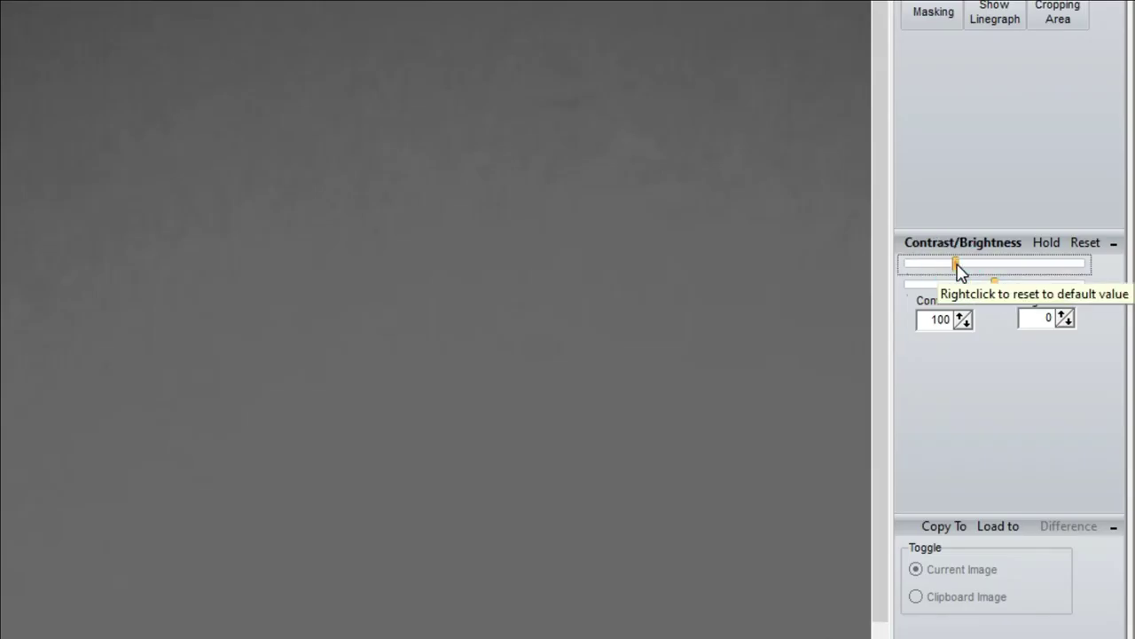
left_click(1037, 332)
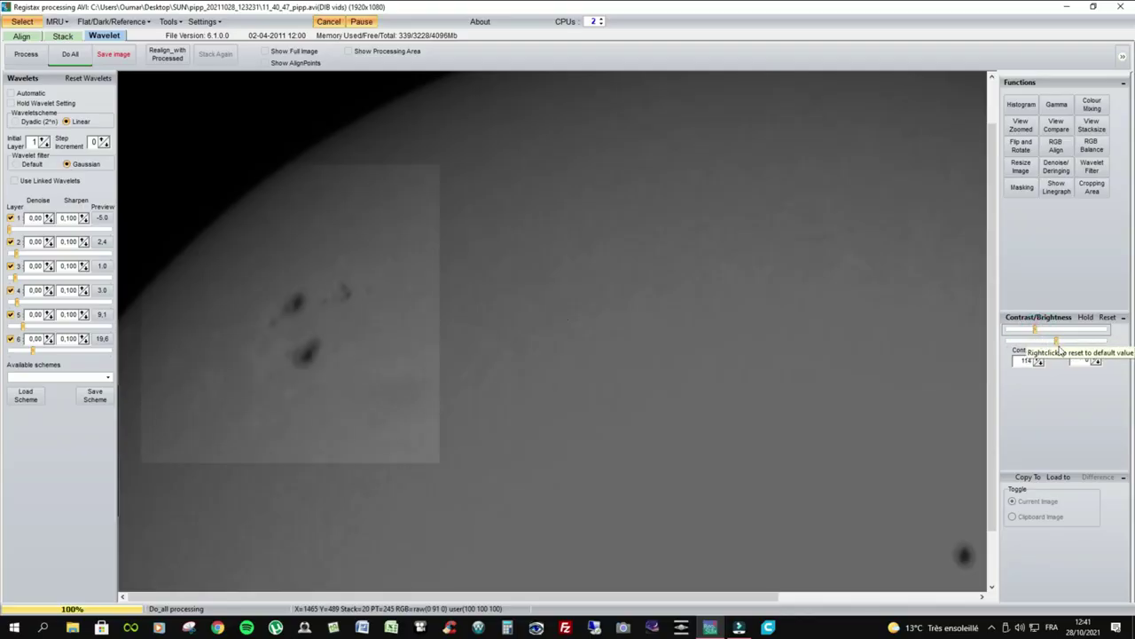
left_click_drag(1056, 342, 1049, 346)
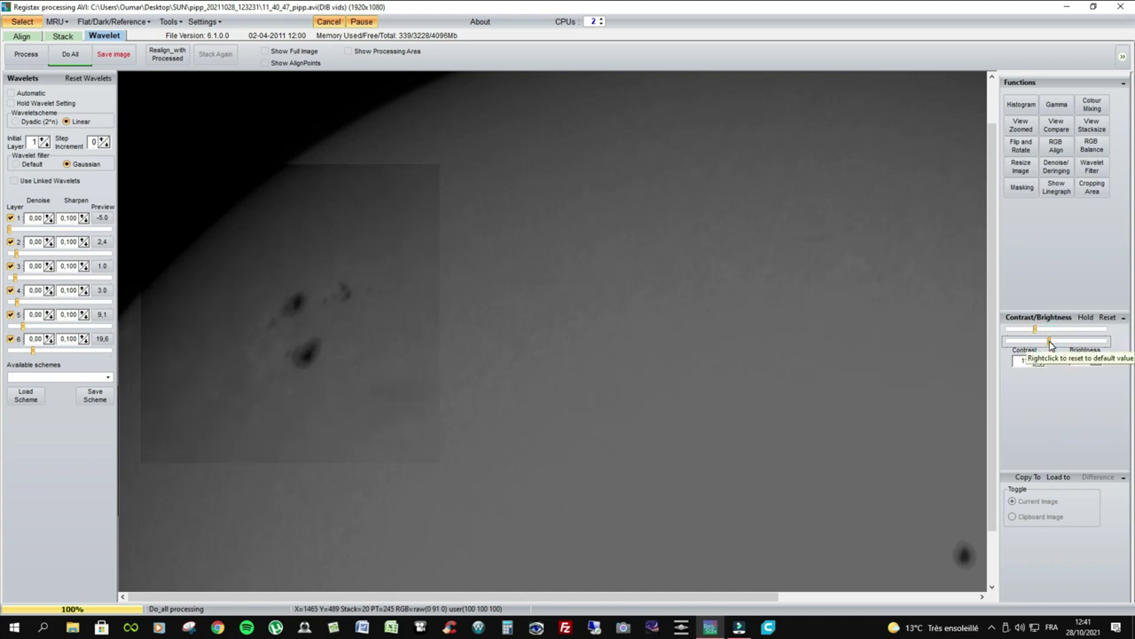
Apply the adjustments to the whole image and save it as 11_40_47_pipp in PNG (16BIT*RGB) format
left_click(69, 54)
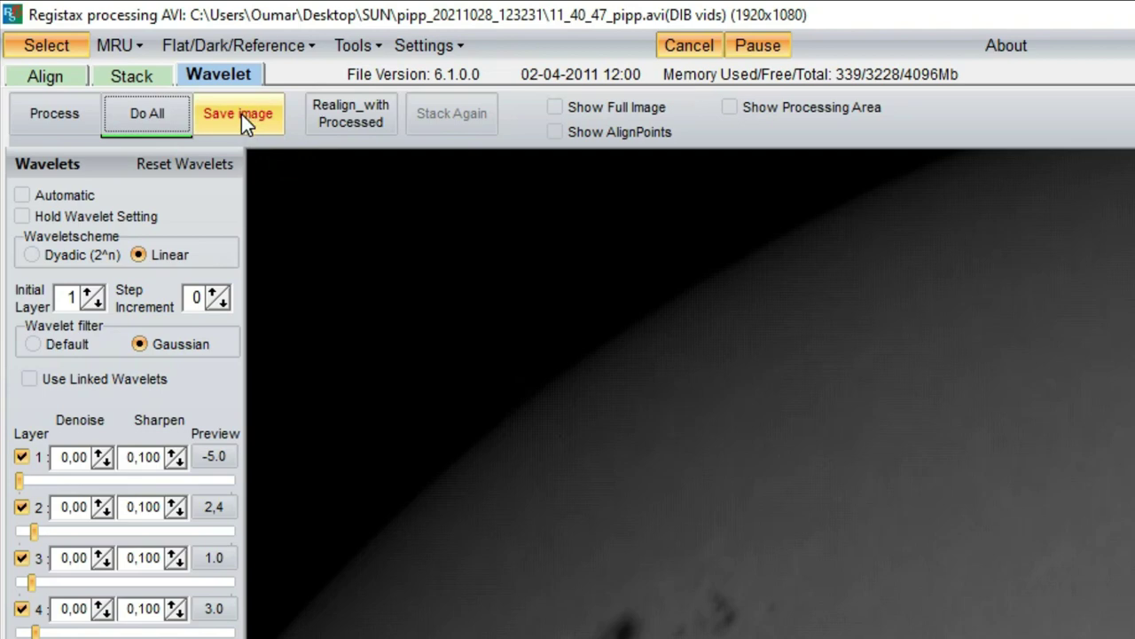
left_click(241, 113)
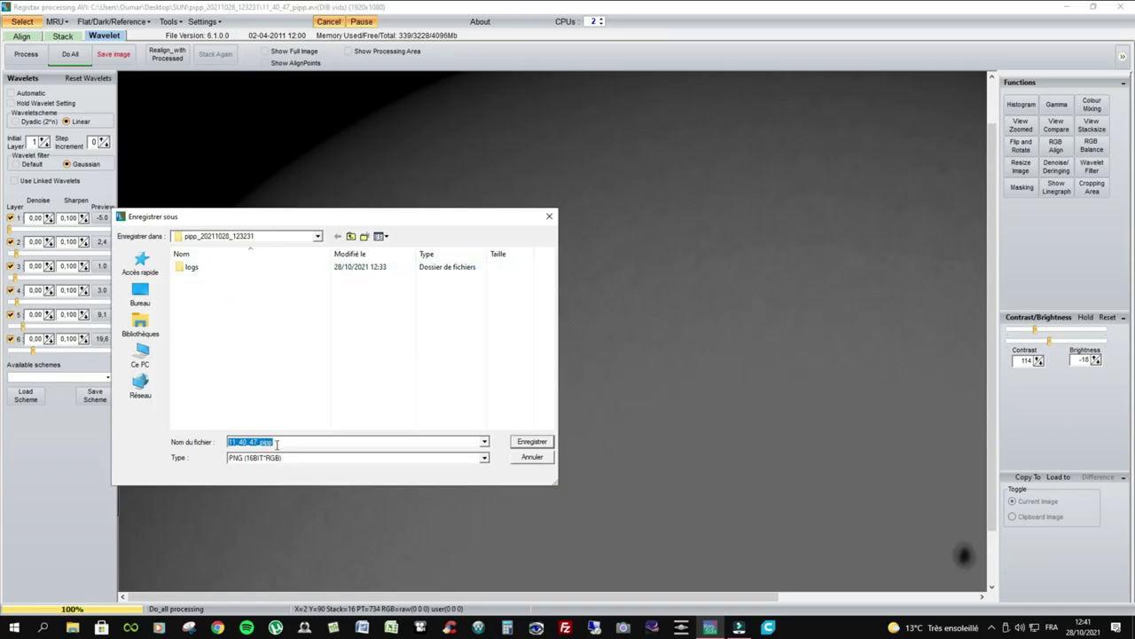
left_click(528, 441)
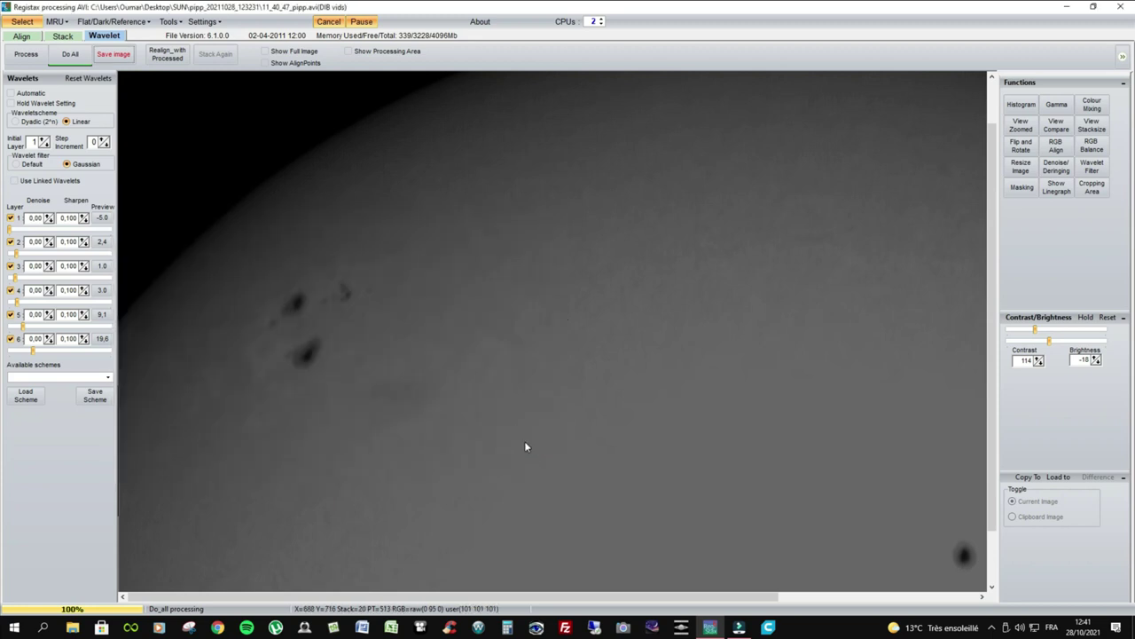
Close RegiStax, view the saved 11_40_47_pipp.png from the SUN folder's pipp_20211028_123231 subfolder, and close the image and folder
left_click(1124, 9)
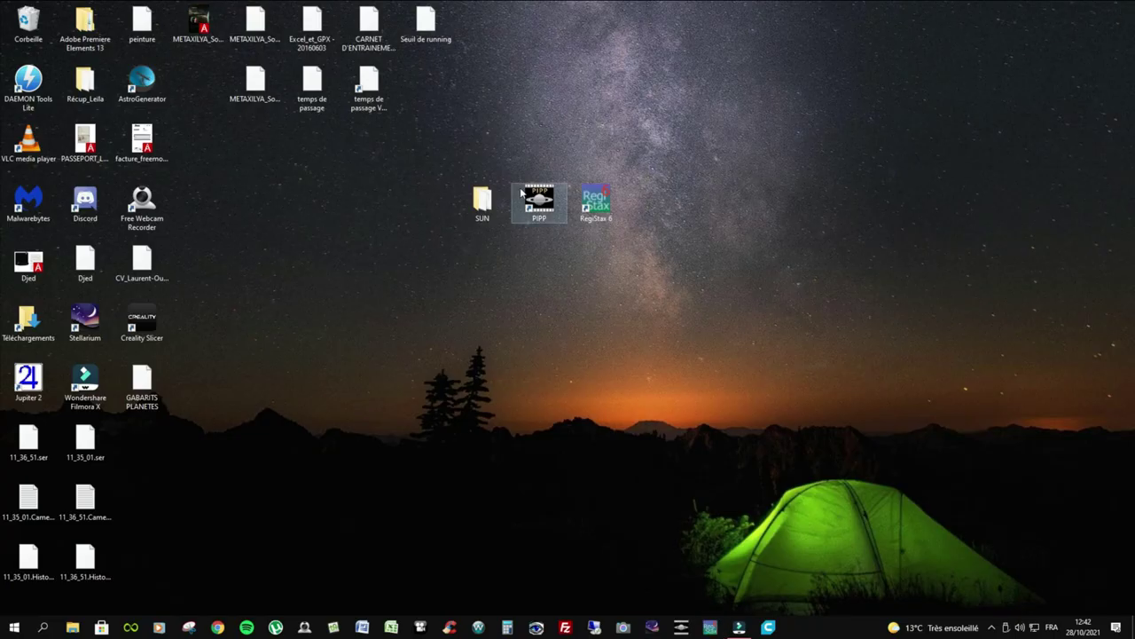
left_click(481, 207)
double_click(482, 207)
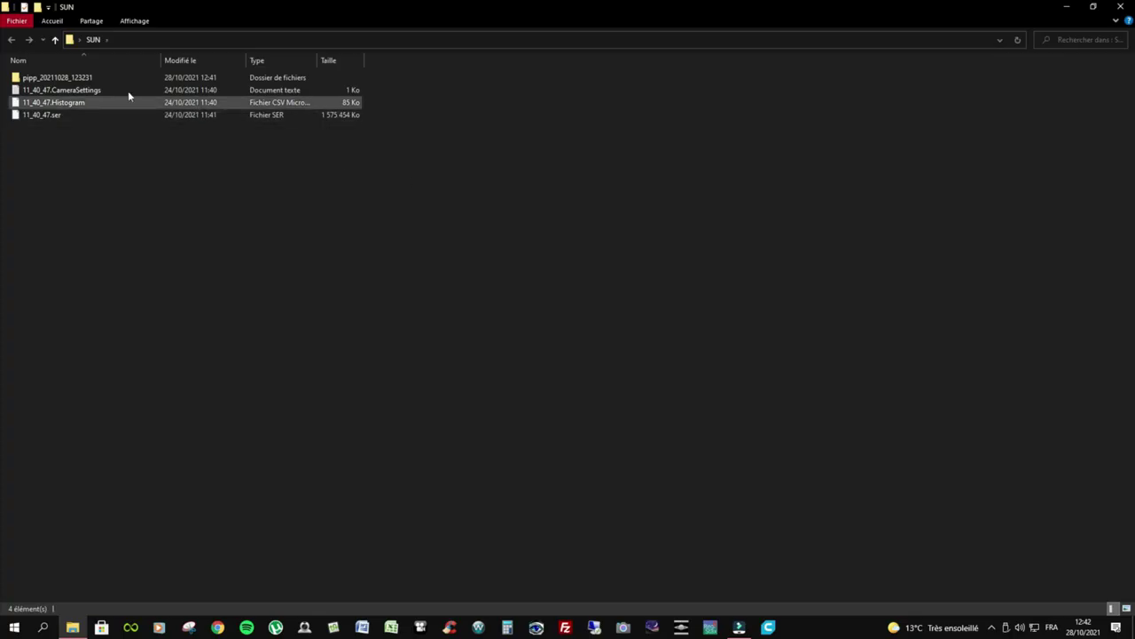
left_click(65, 78)
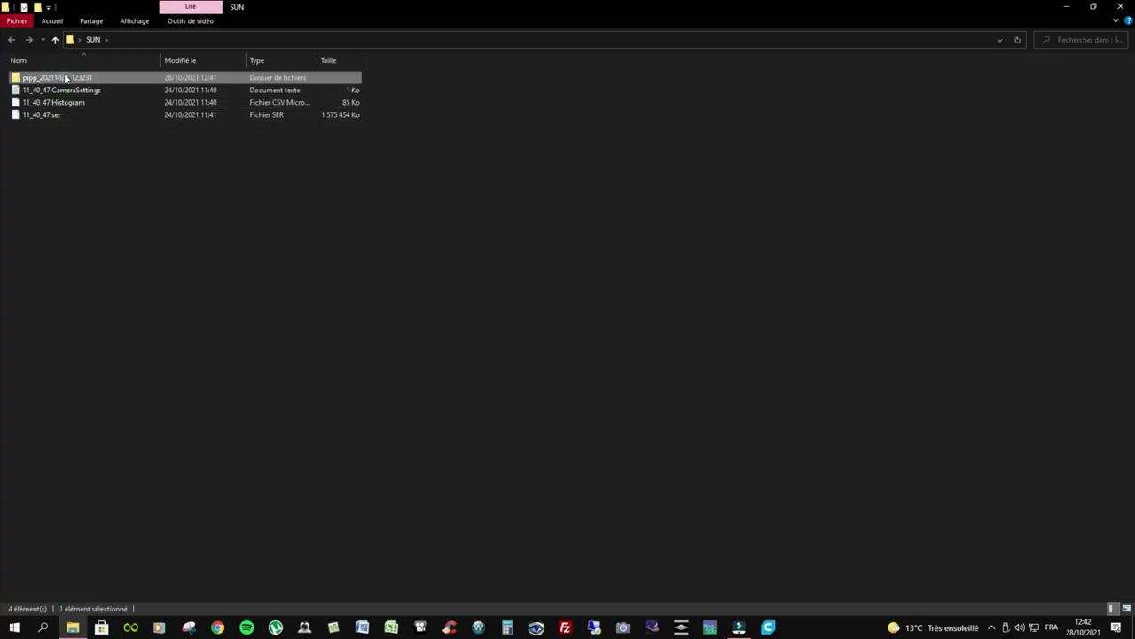
double_click(65, 78)
left_click(105, 93)
left_click(174, 102)
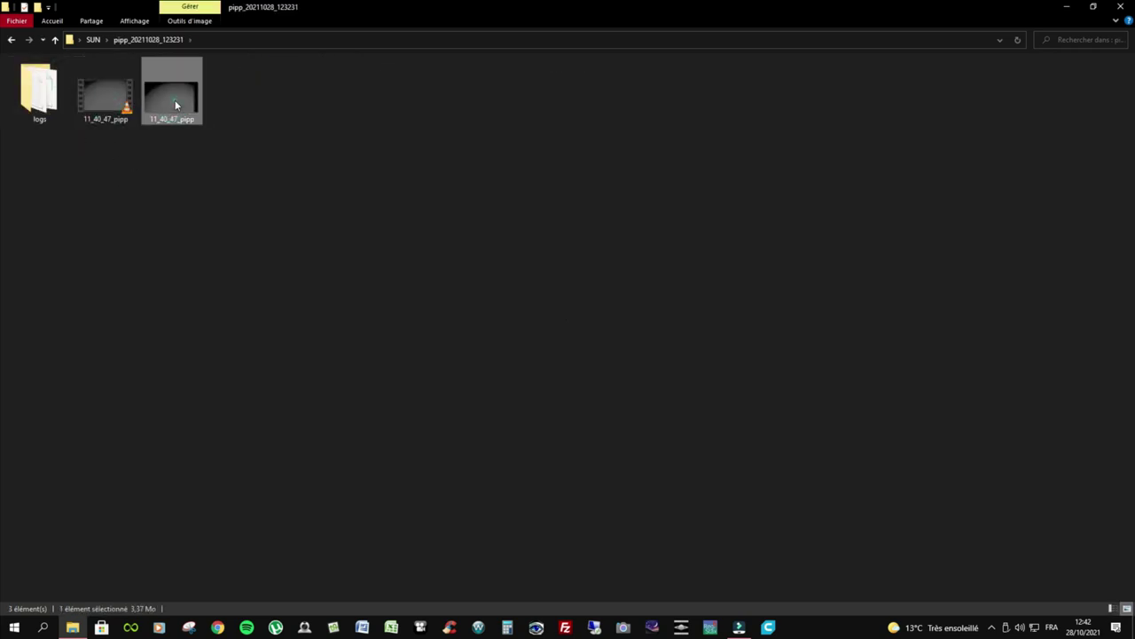
double_click(177, 101)
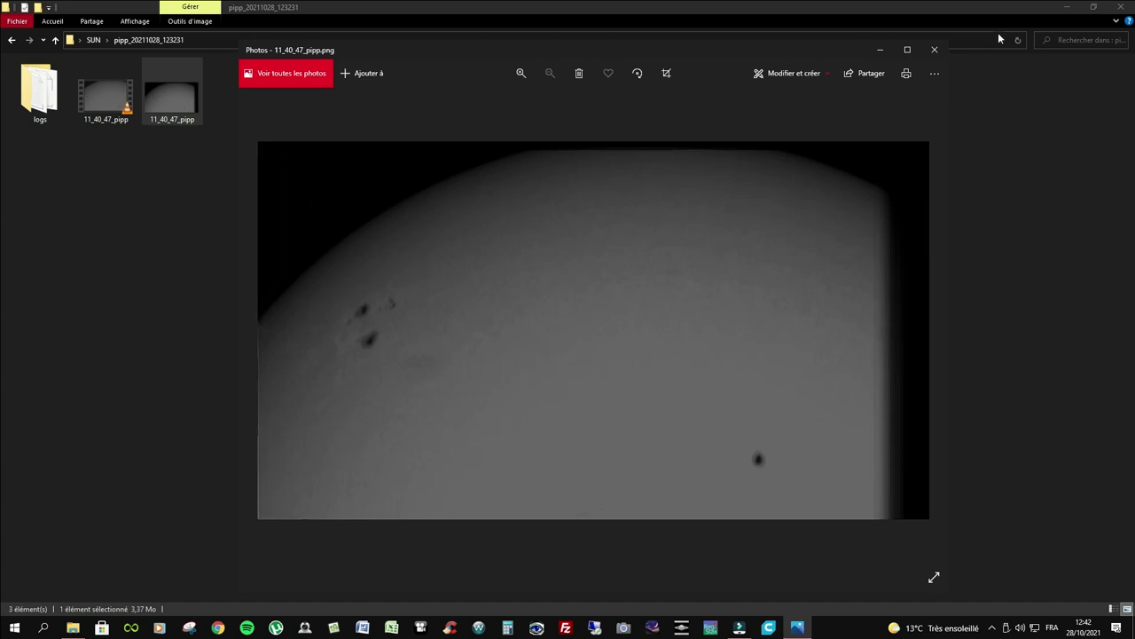
left_click(1123, 8)
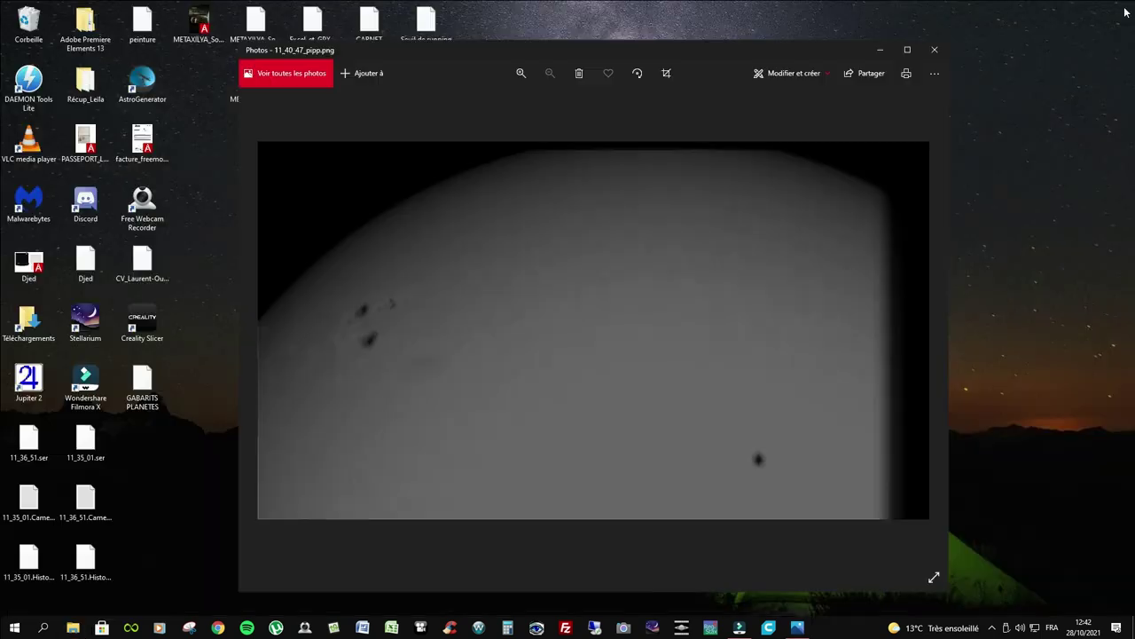
left_click(937, 50)
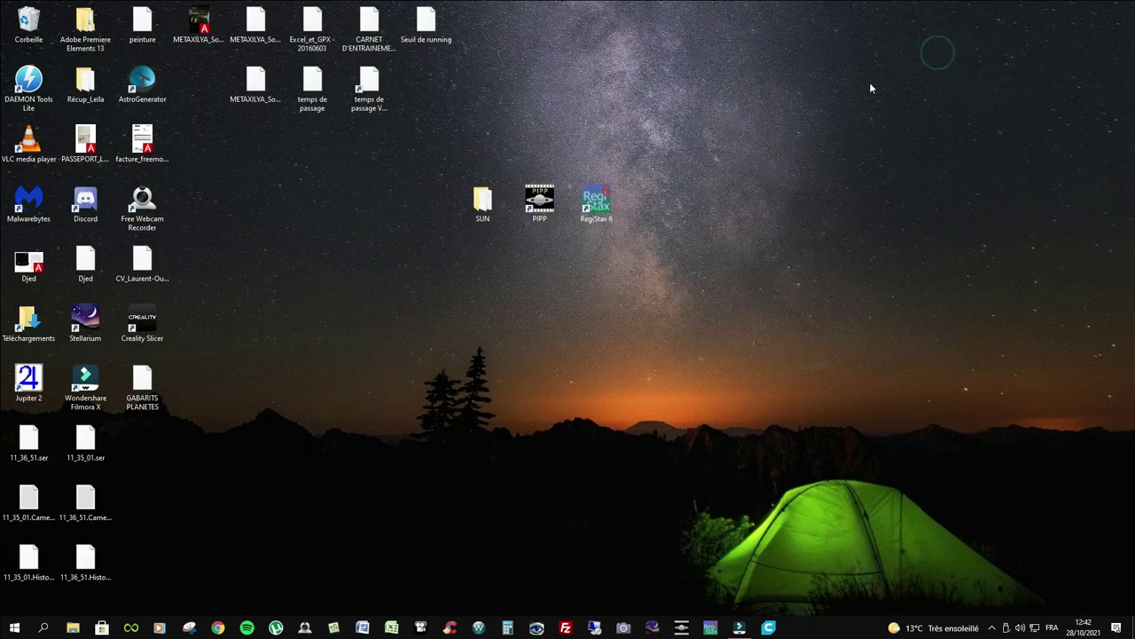
Restart RegiStax 6 and open the 11_40_47_pipp image using the Png frame(s) (*.png) file type
double_click(604, 206)
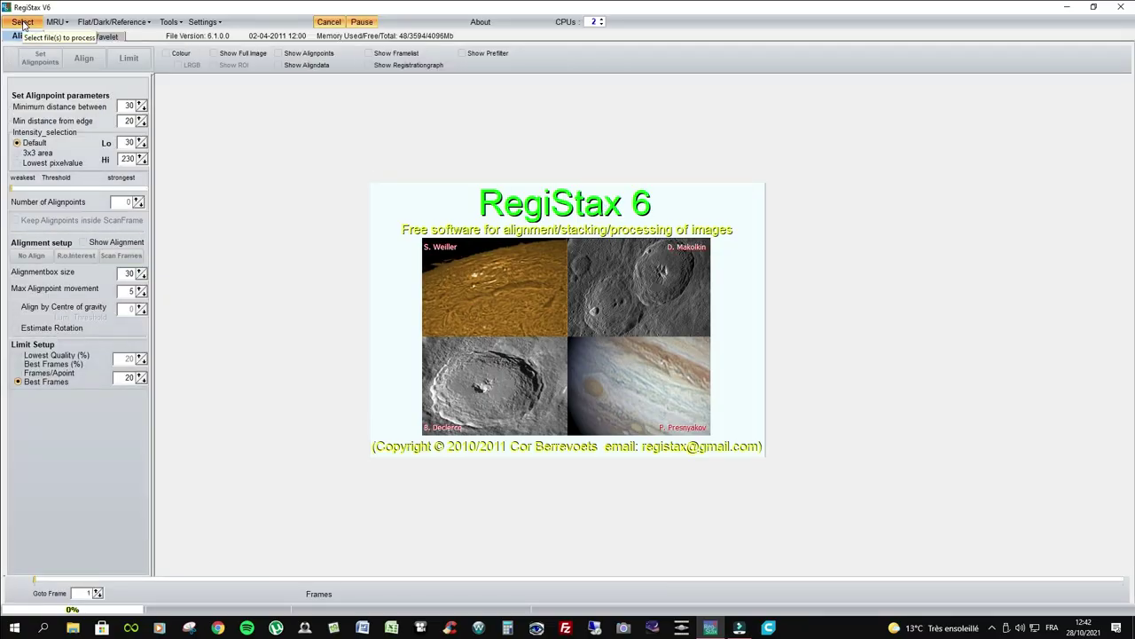
left_click(23, 25)
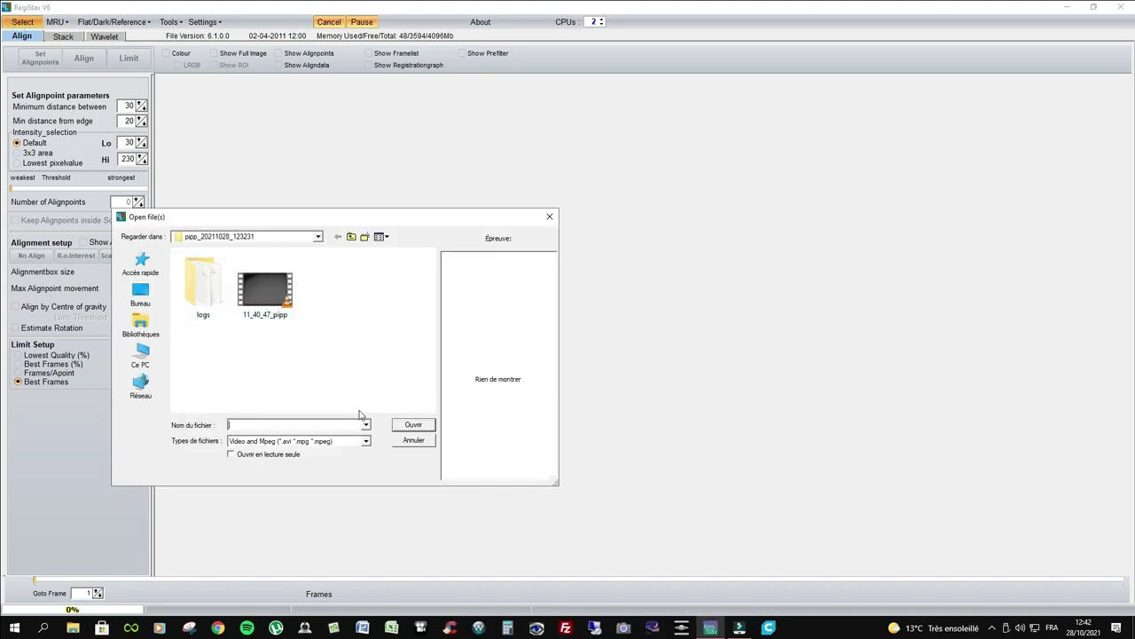
left_click(366, 441)
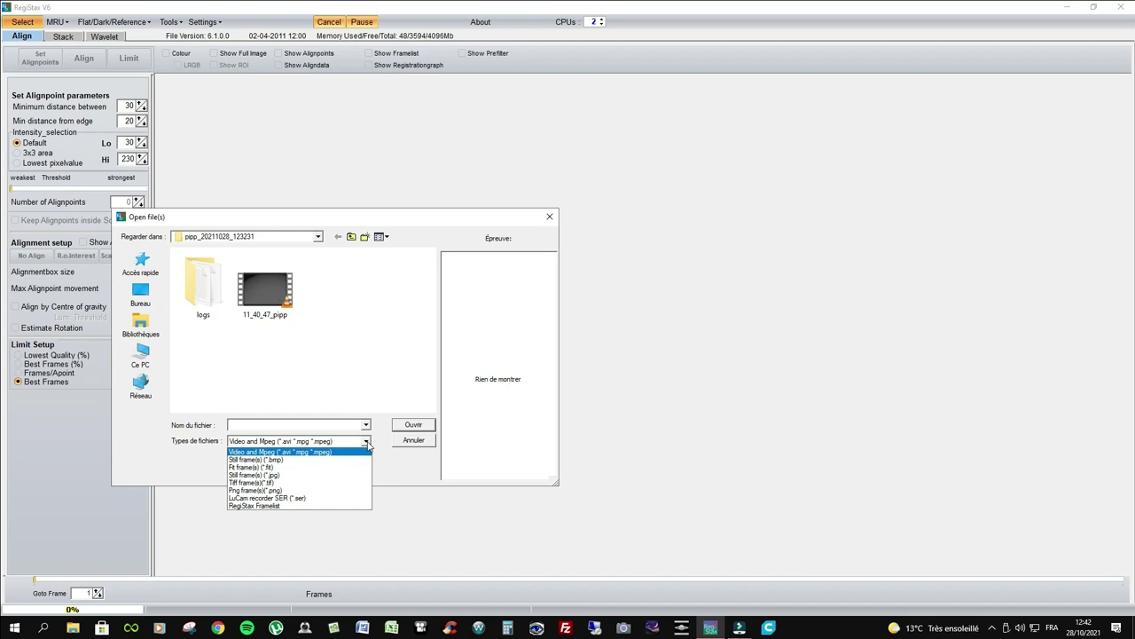
left_click(266, 474)
left_click(301, 441)
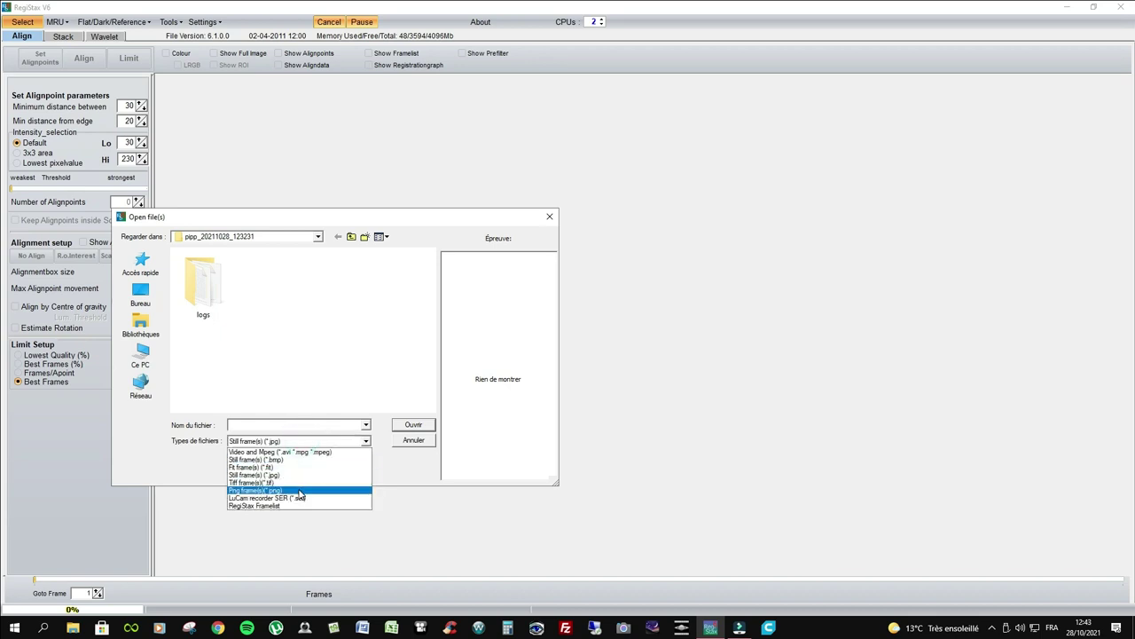
left_click(297, 490)
double_click(265, 293)
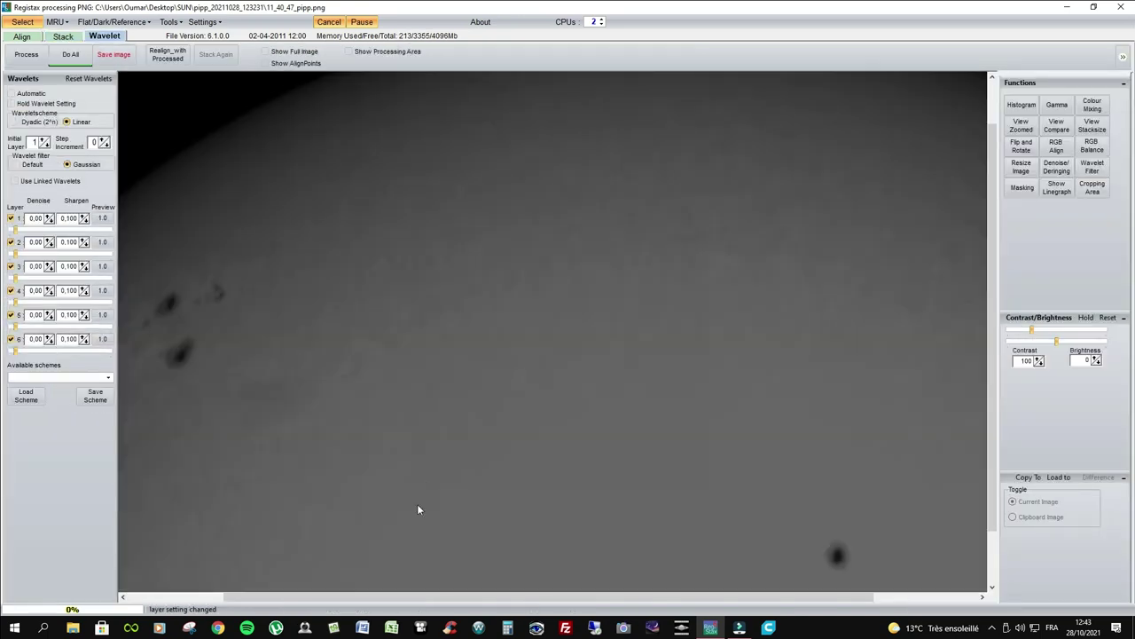
Enable the cropping area, place it near the image's upper-left corner and enlarge it down to the isolated sunspot
left_click_drag(410, 599, 507, 600)
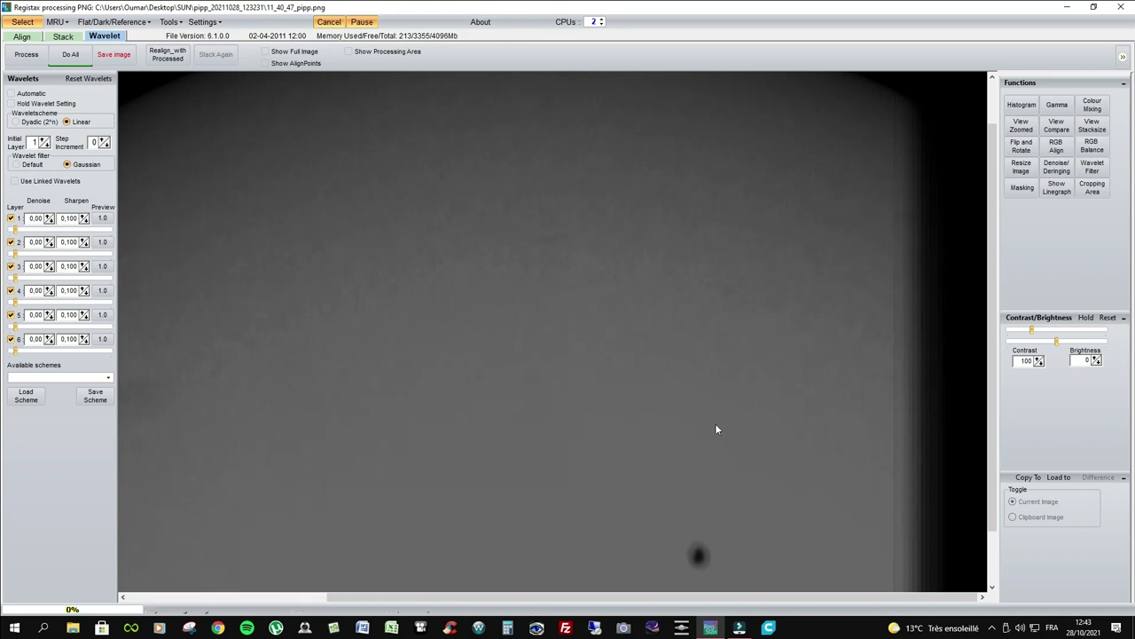
left_click_drag(515, 597, 383, 601)
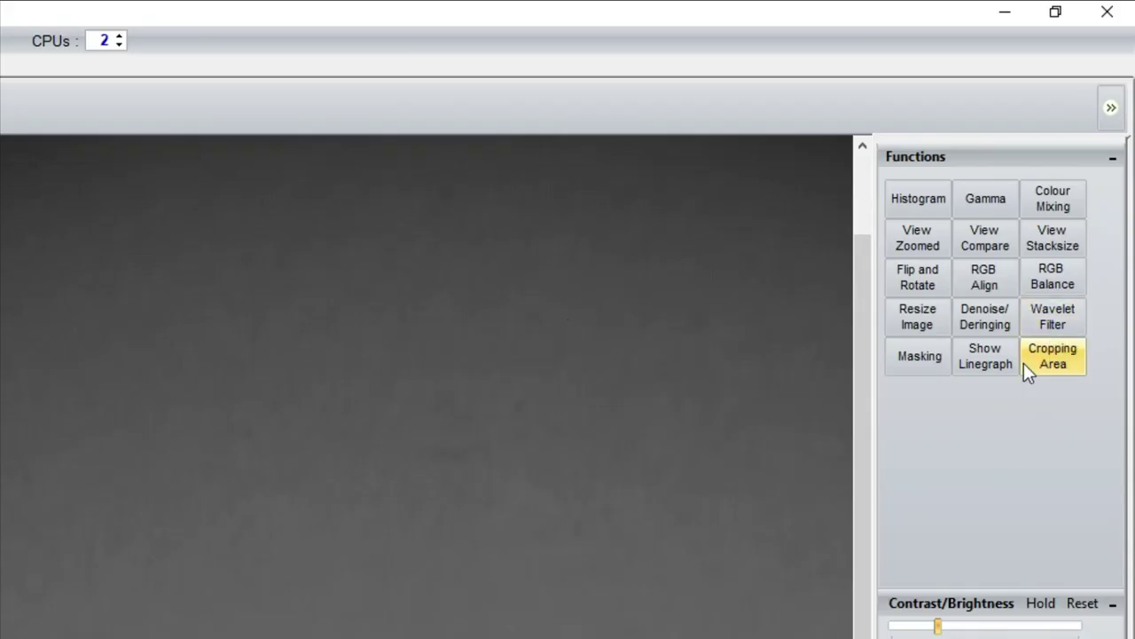
left_click(1065, 359)
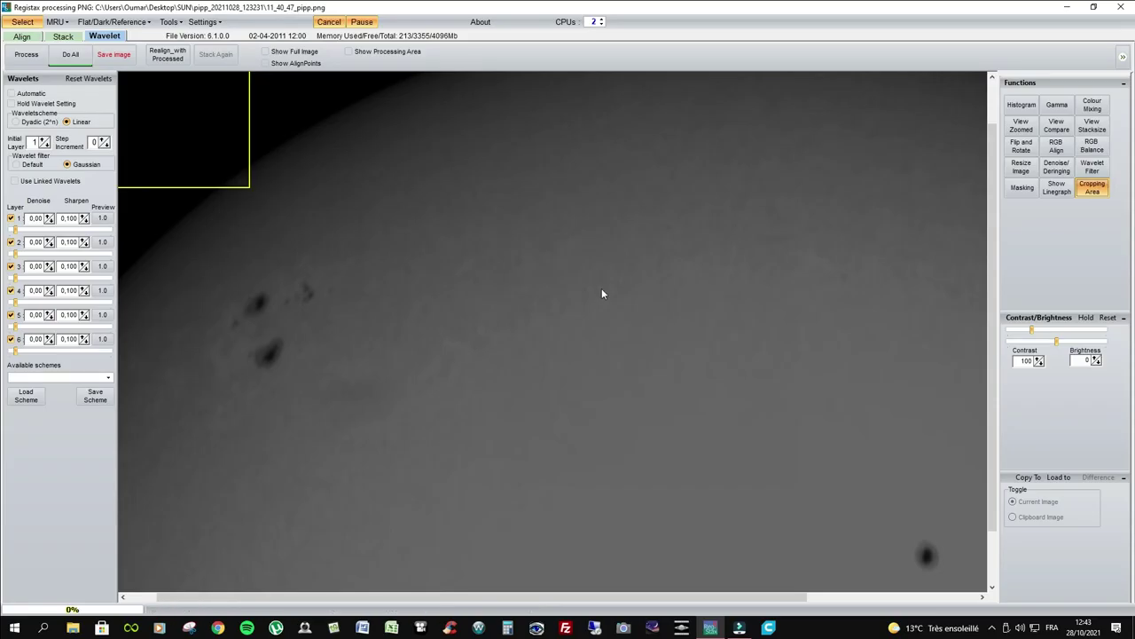
left_click_drag(419, 602, 390, 601)
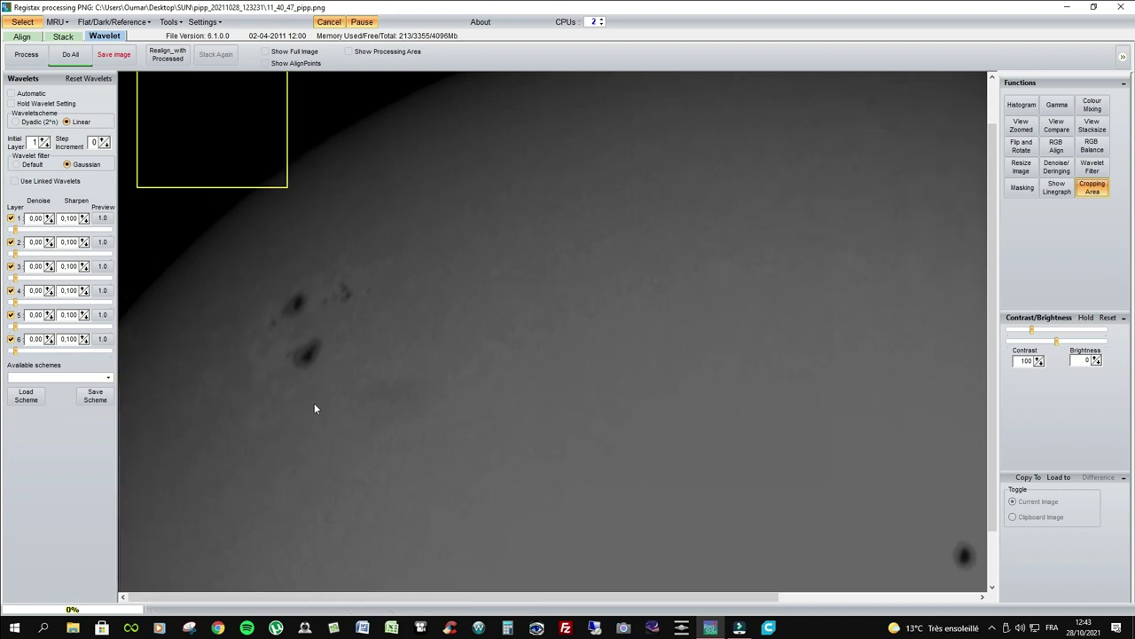
left_click_drag(228, 131, 224, 173)
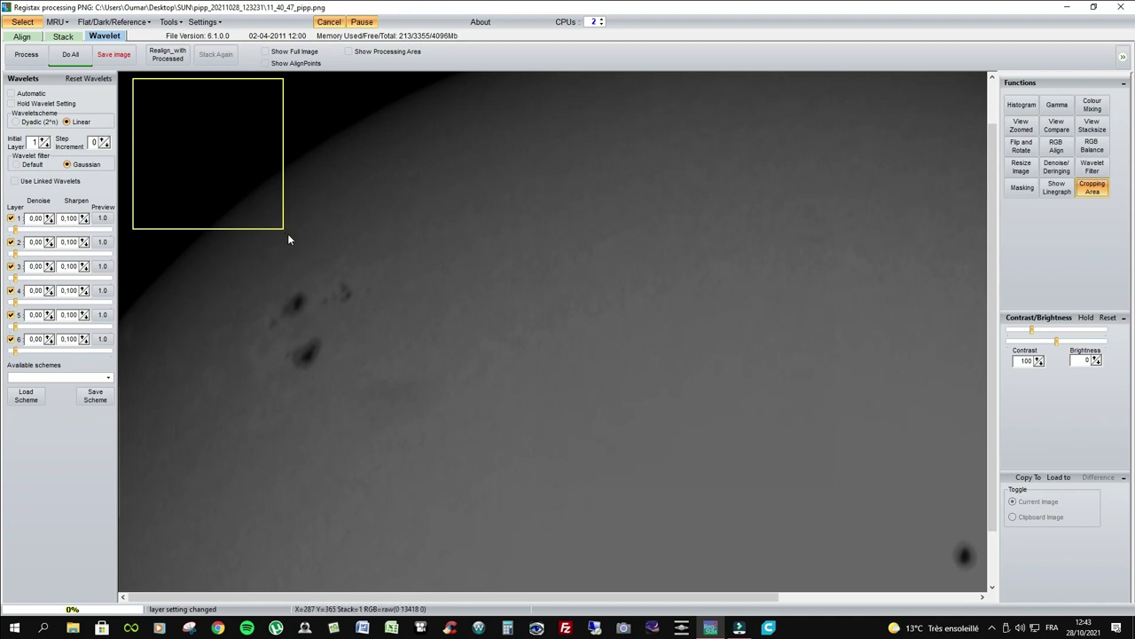
left_click_drag(280, 227, 975, 568)
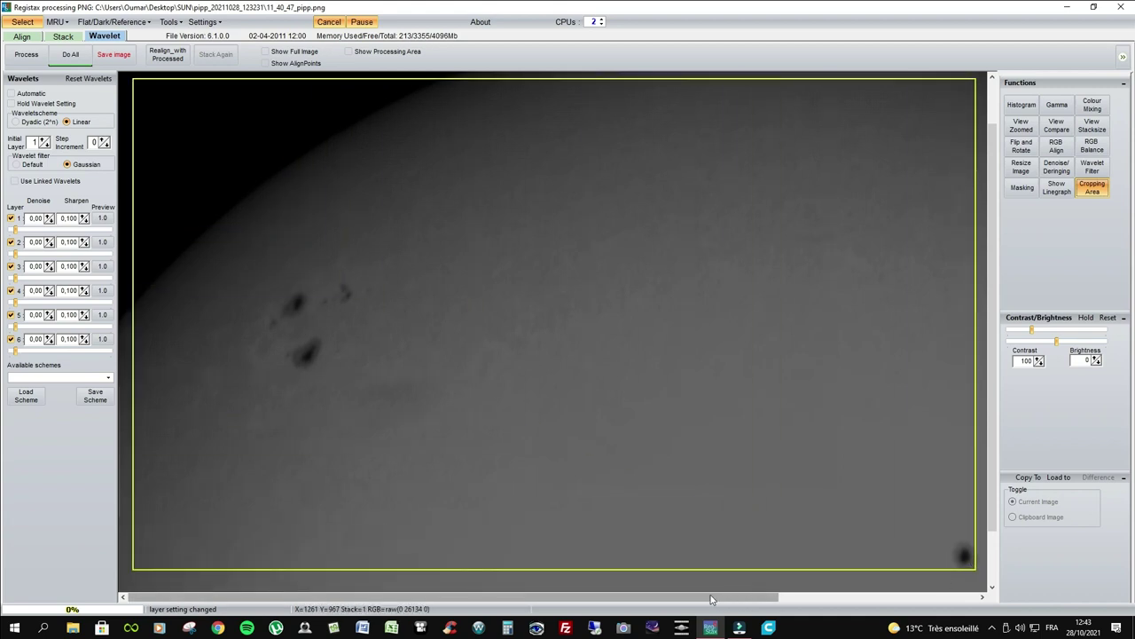
Extend the cropping area's lower-right corner past the isolated sunspot to just inside the dark band along the image's right side
left_click_drag(701, 603, 816, 602)
left_click_drag(992, 472, 1001, 502)
left_click_drag(823, 526, 947, 566)
left_click_drag(847, 598, 913, 597)
left_click_drag(860, 563, 912, 584)
left_click(991, 460)
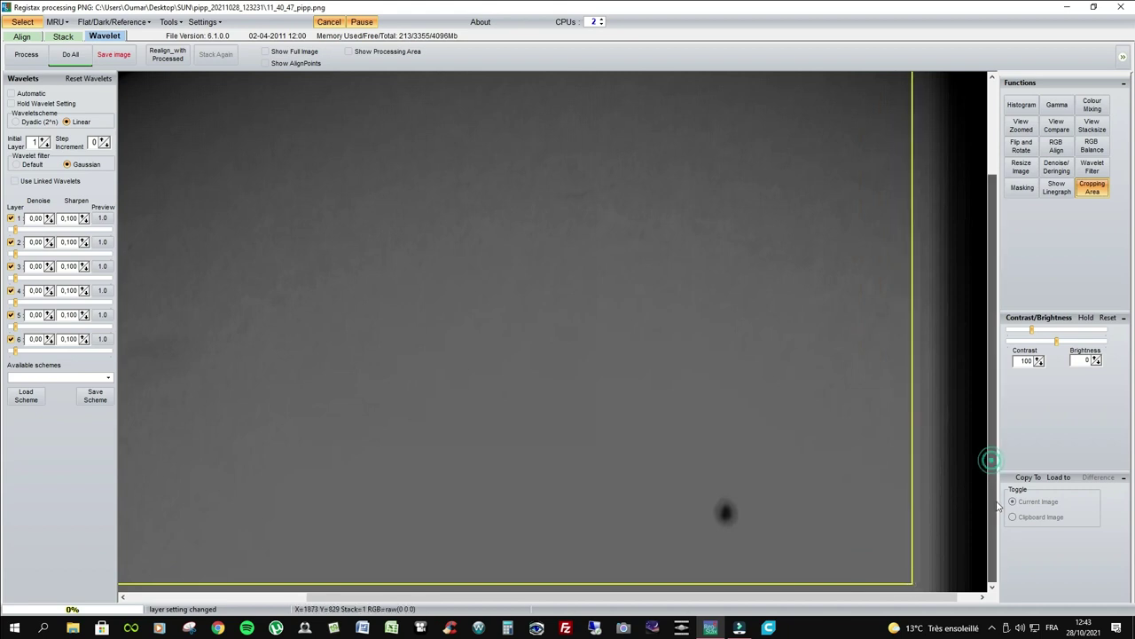
Extend the cropping area's left edge to the image's left border, giving an area of about 1737 by 962 pixels
left_click_drag(887, 563, 714, 601)
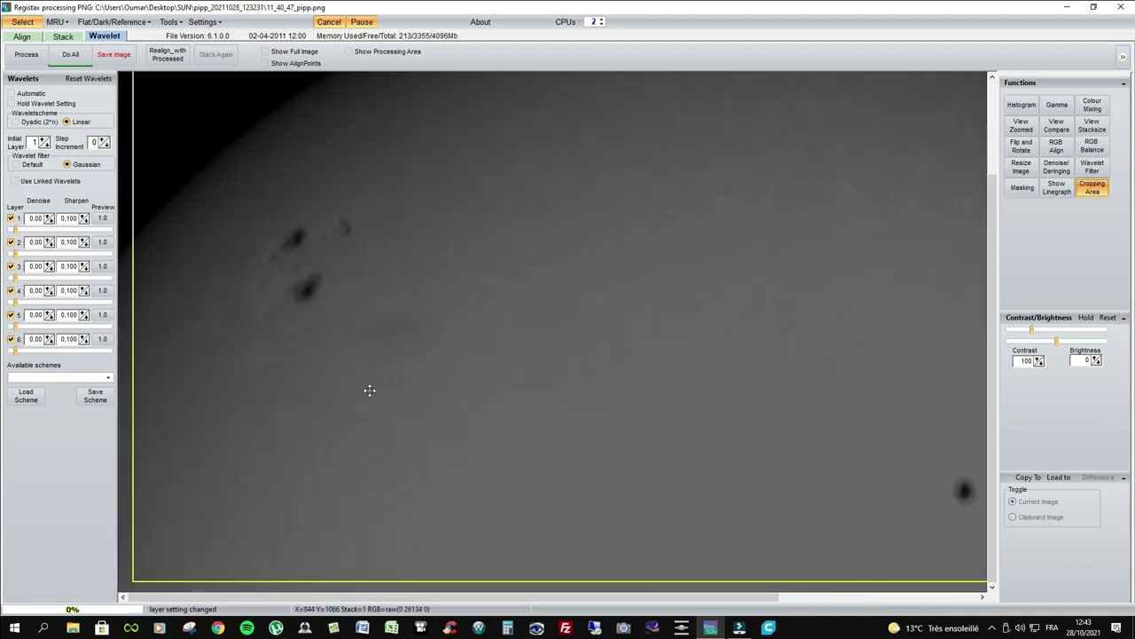
left_click(133, 264)
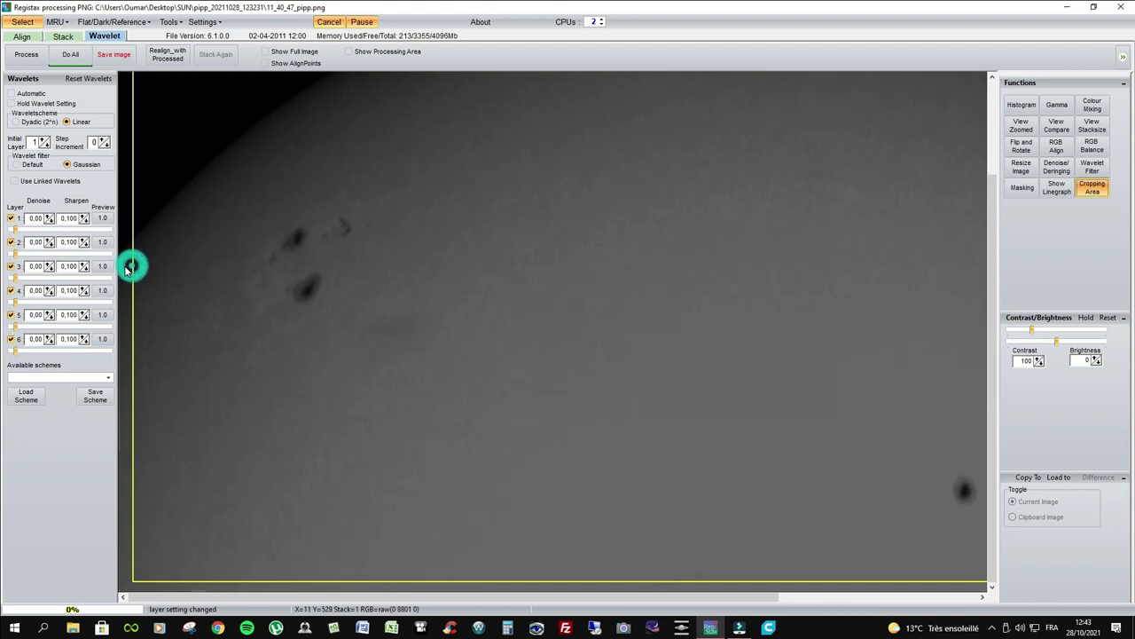
left_click_drag(133, 268, 132, 268)
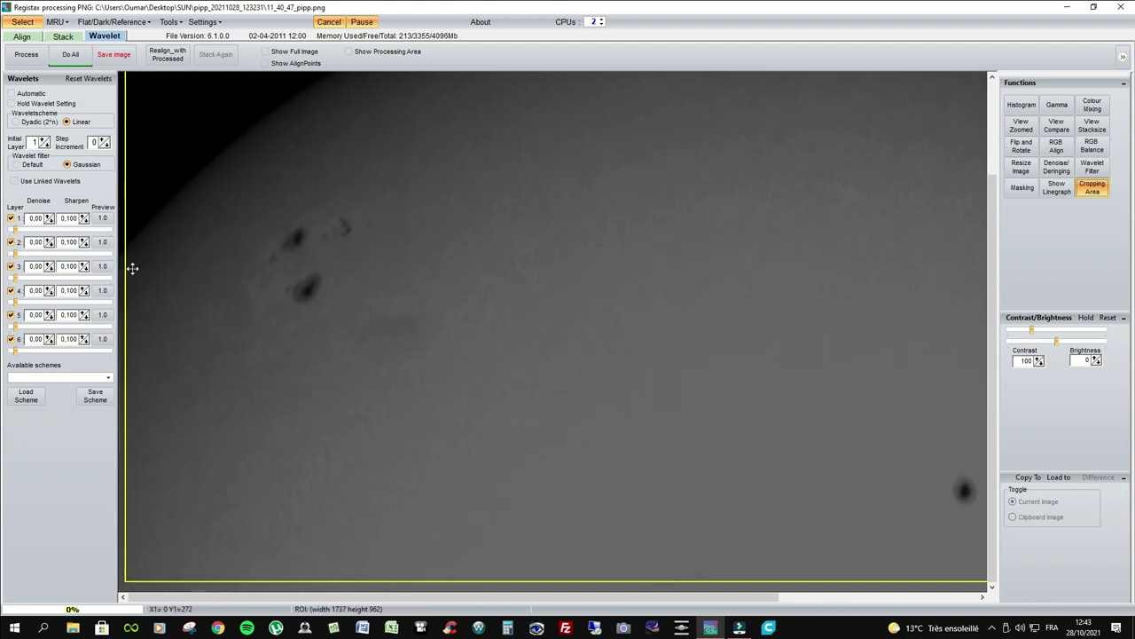
Process the whole image and save the cropped result in PNG (16BIT*RGB) format, overwriting 11_40_47_pipp
left_click(113, 56)
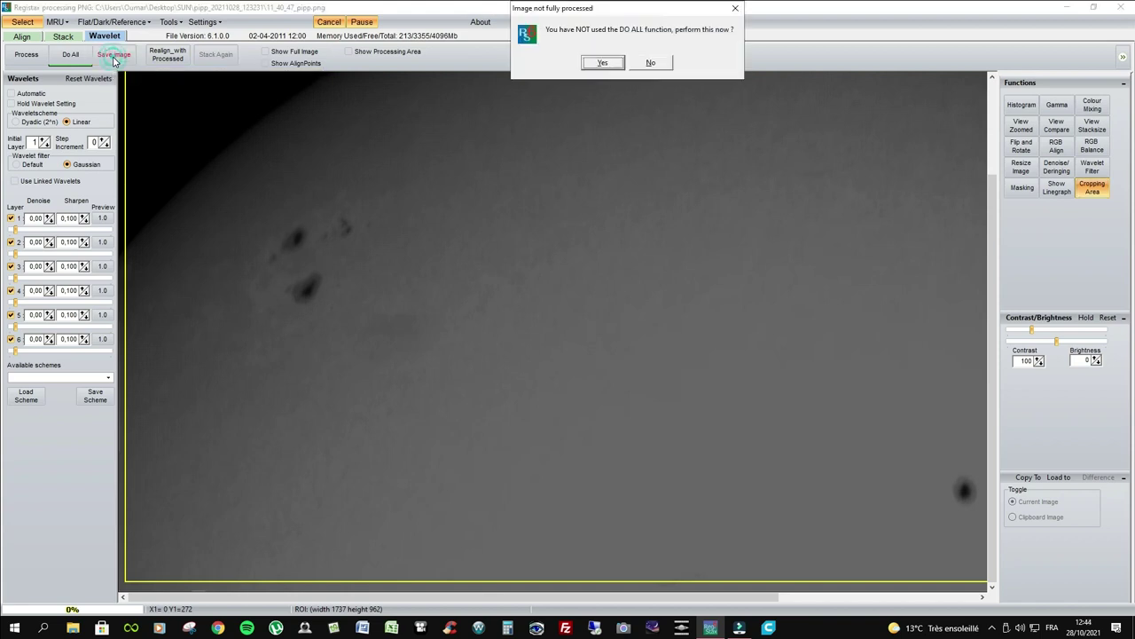
left_click(600, 63)
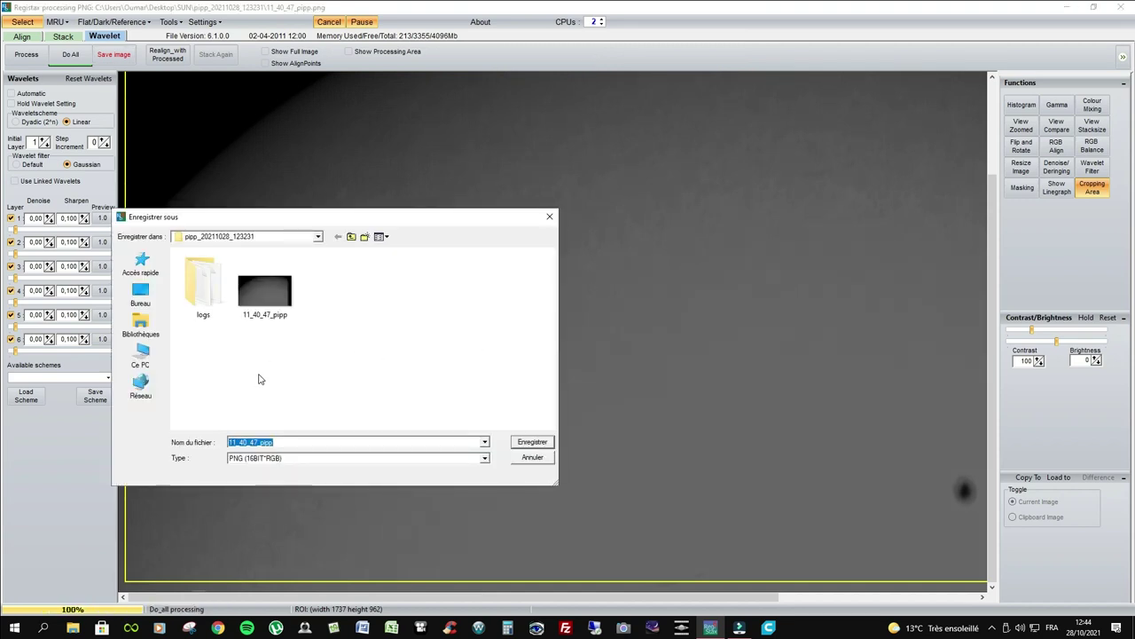
left_click(254, 302)
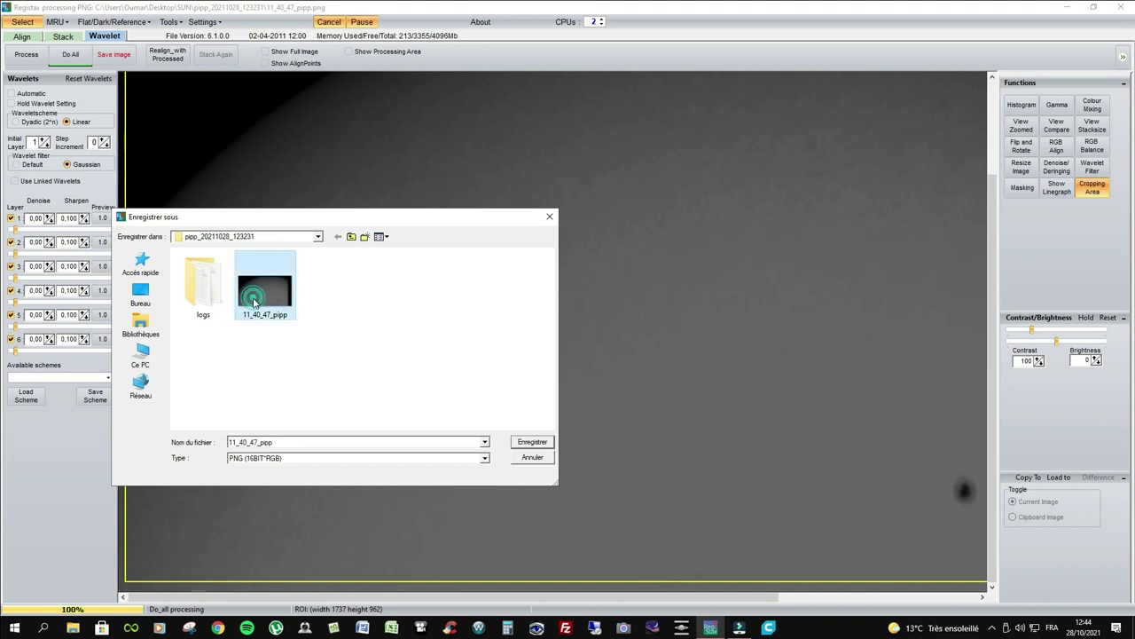
left_click(533, 444)
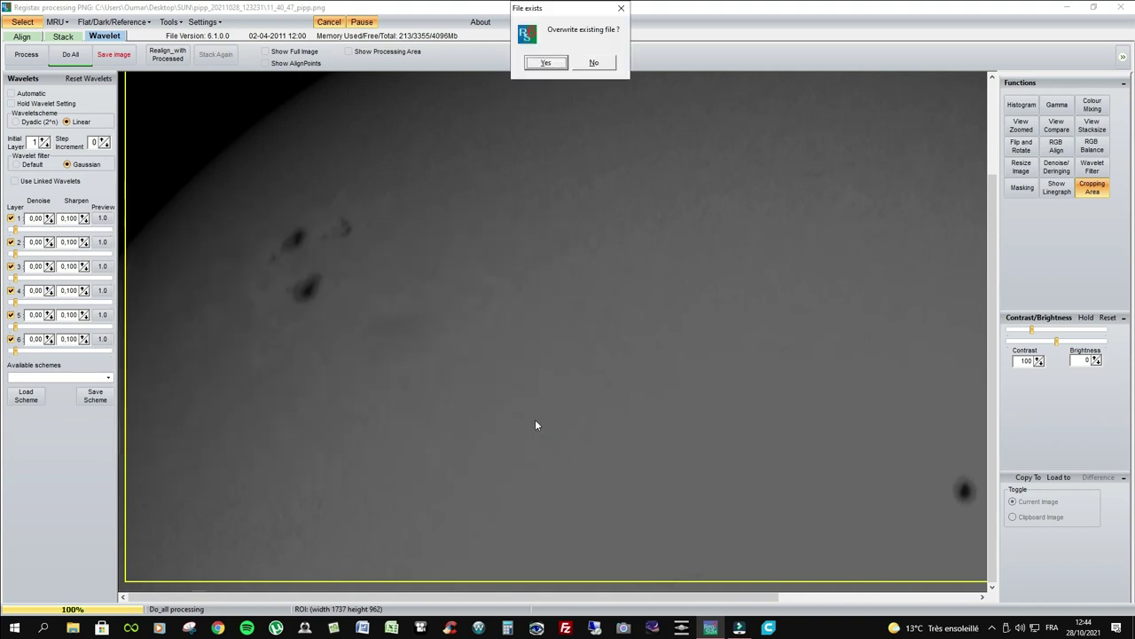
left_click(546, 65)
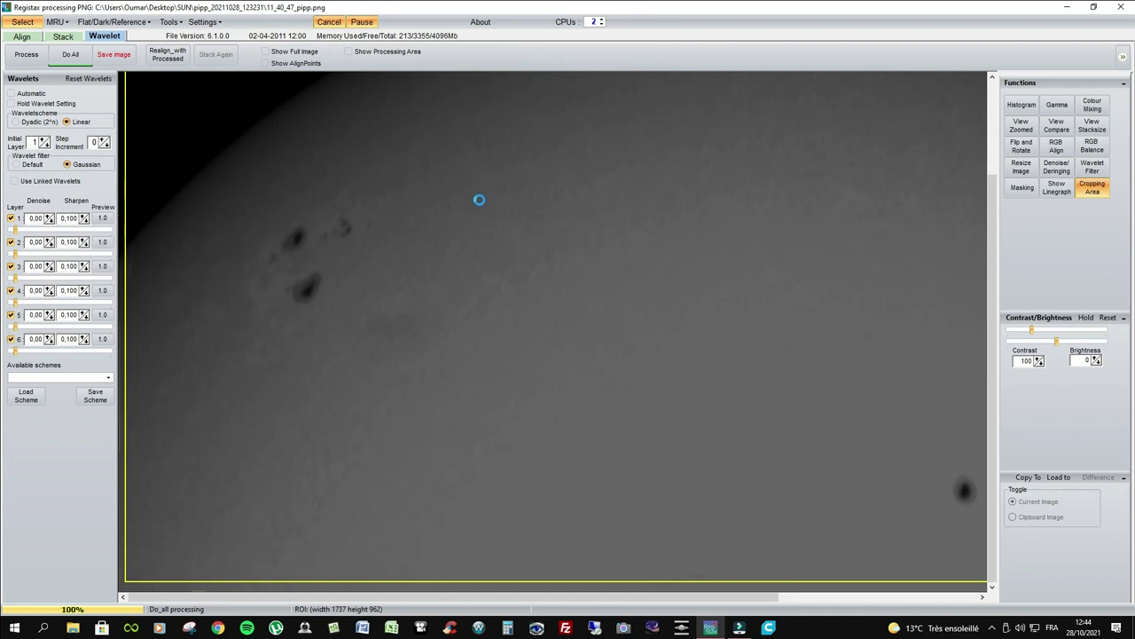
Close RegiStax, view the cropped 11_40_47_pipp.png from the pipp_20211028_123231 folder, and close the image and folder
left_click(1121, 9)
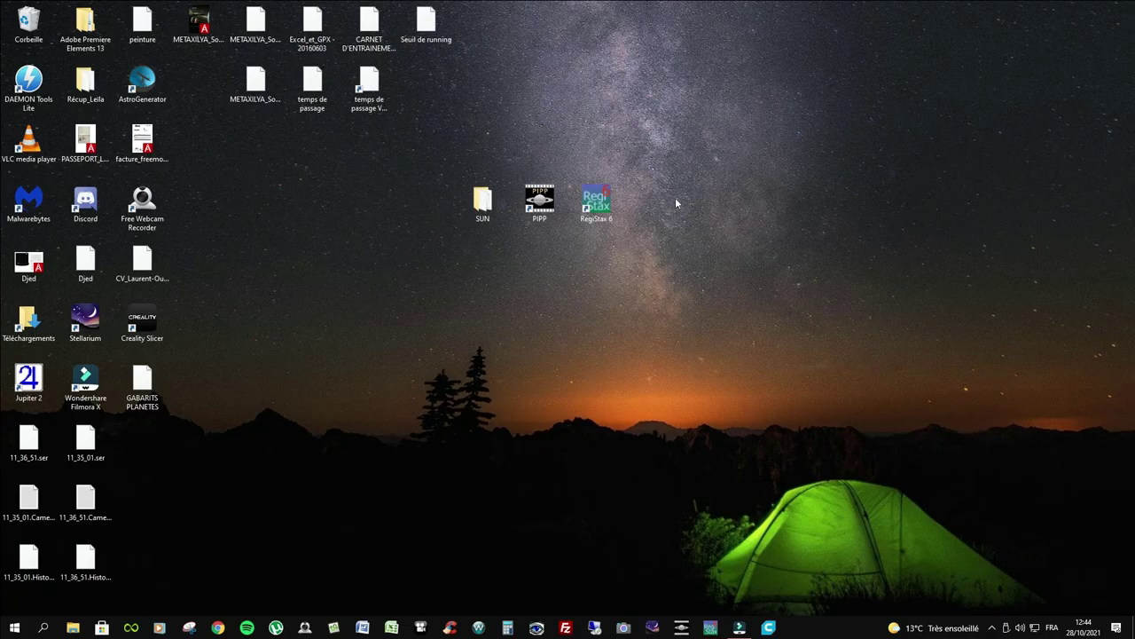
double_click(485, 207)
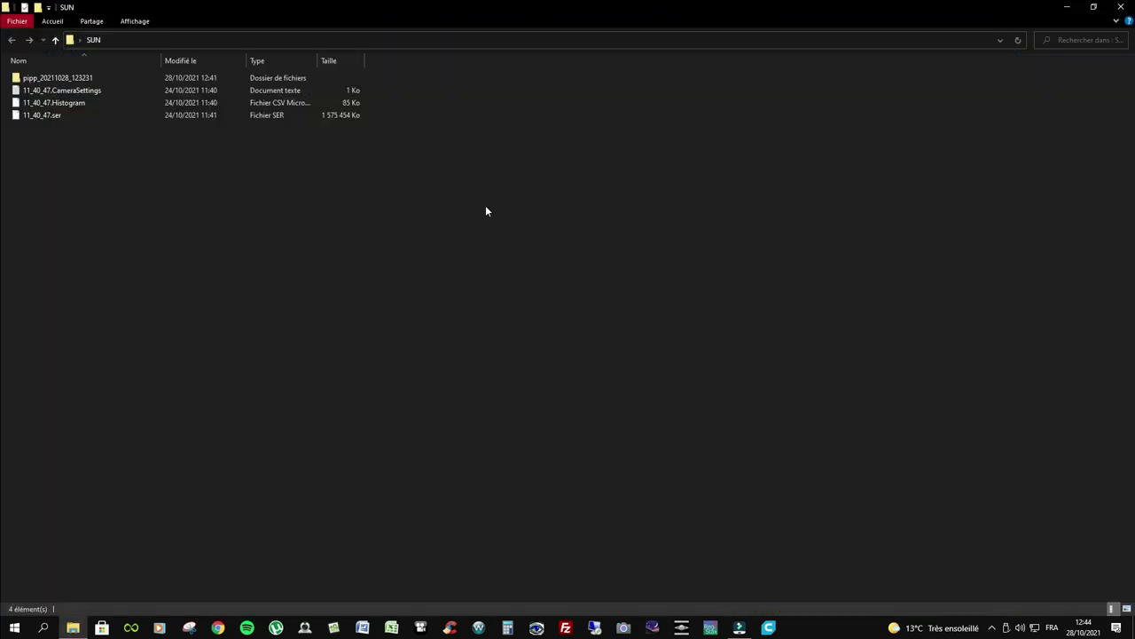
double_click(63, 82)
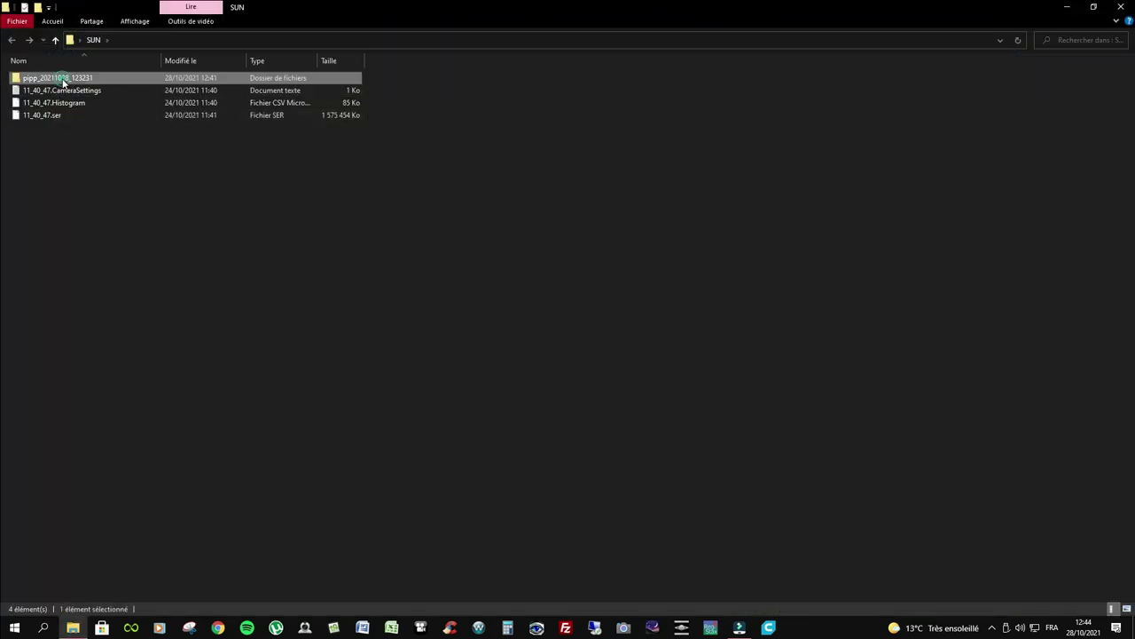
double_click(182, 104)
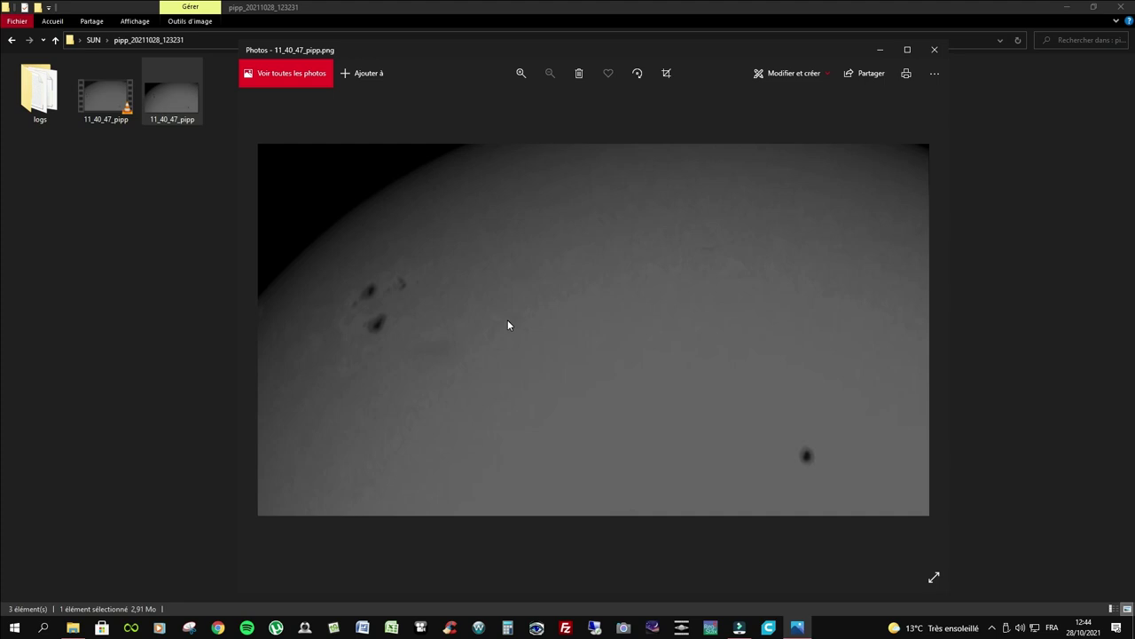
left_click(933, 53)
left_click(1123, 8)
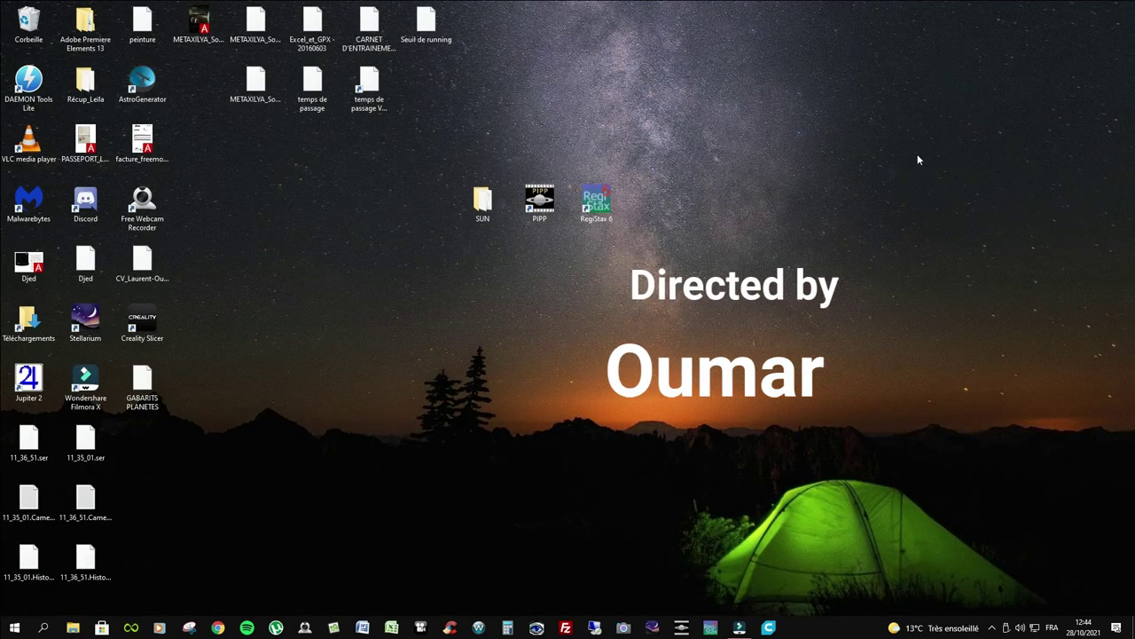